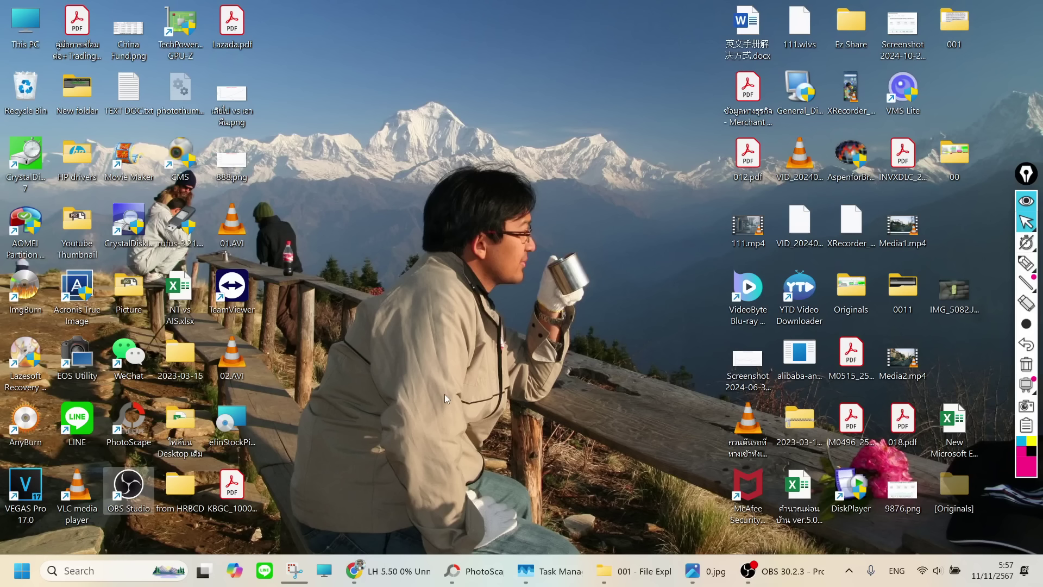
Switch to the Land & Houses (LH) daily chart in Chrome, then bring up the comment screenshot 0.jpg in Photos.
click(380, 570)
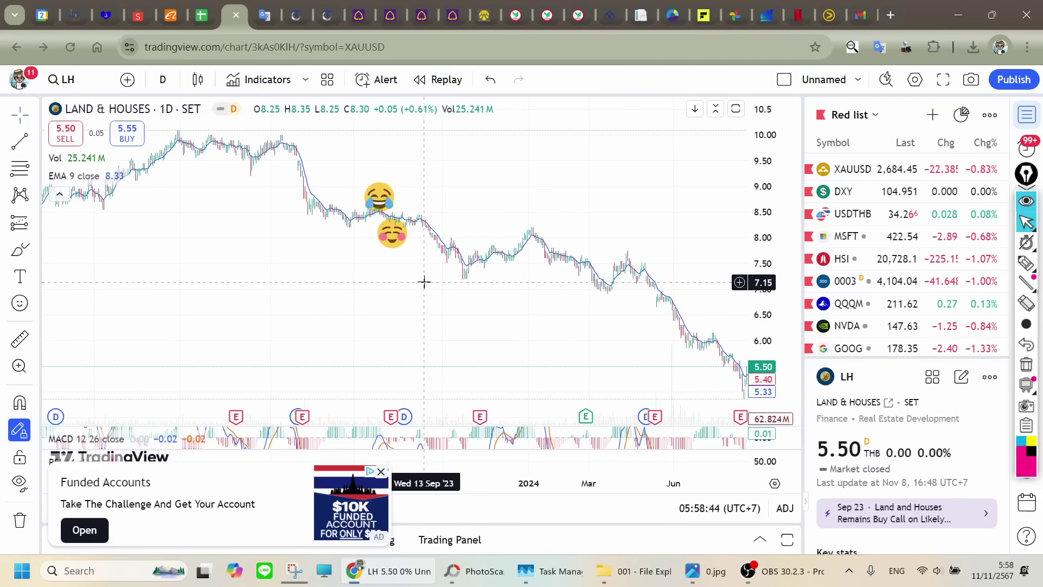
click(713, 573)
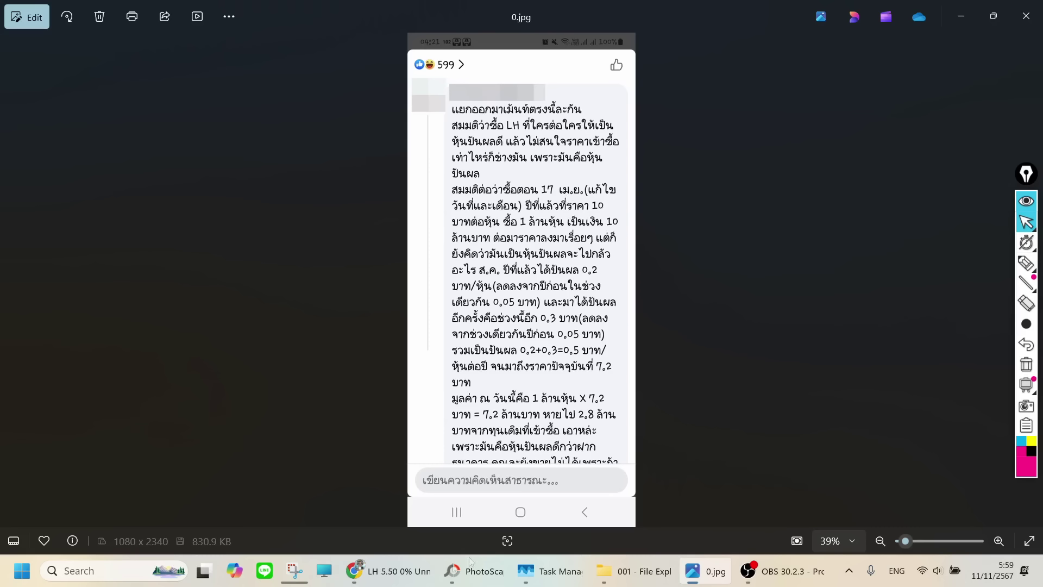
Return to the LH chart in Chrome, dismiss the advertisement and examine daily prices from early 2023 through October 2023.
click(394, 572)
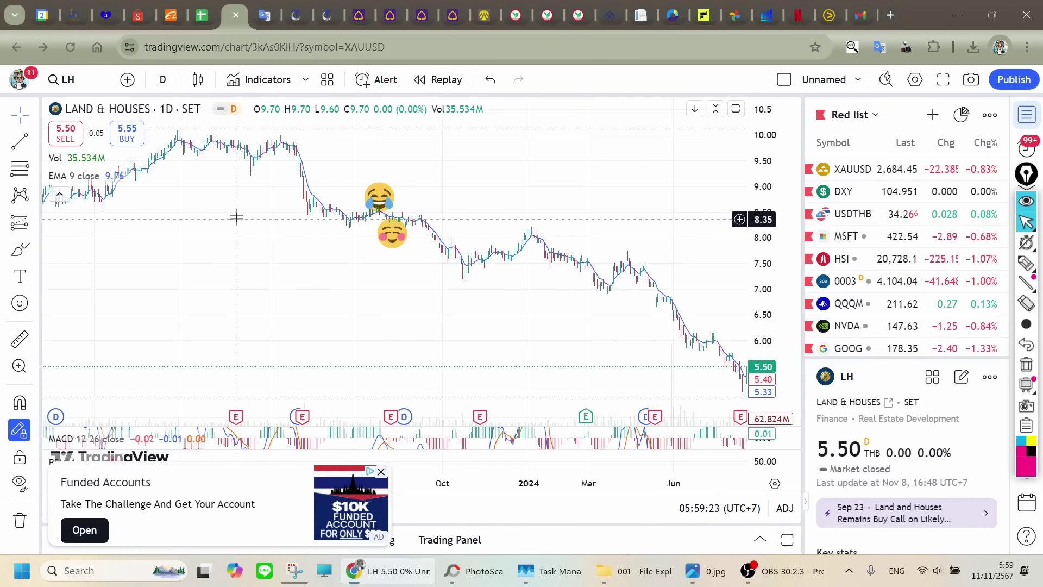
click(382, 472)
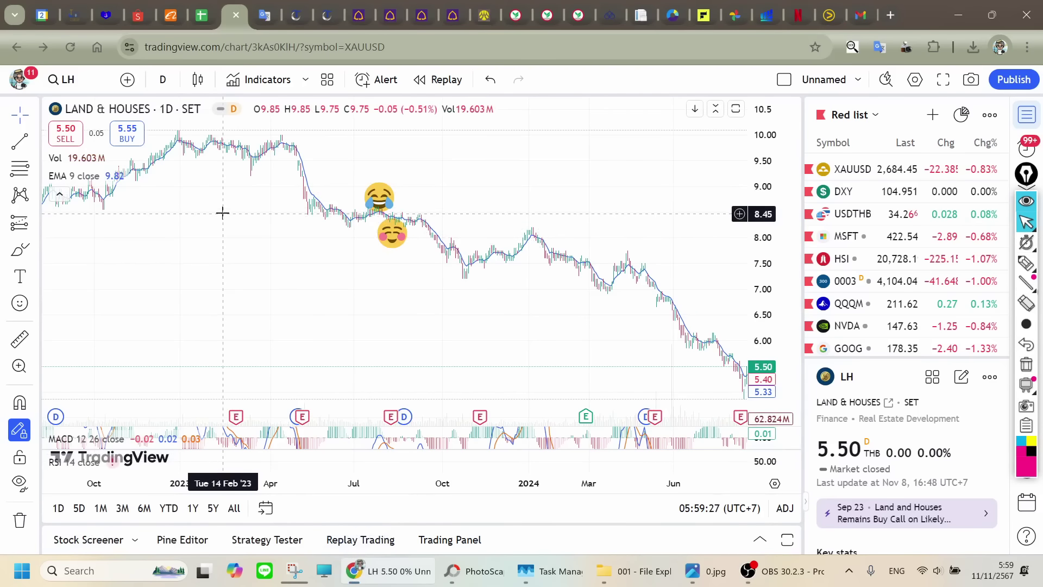
drag(205, 221, 337, 224)
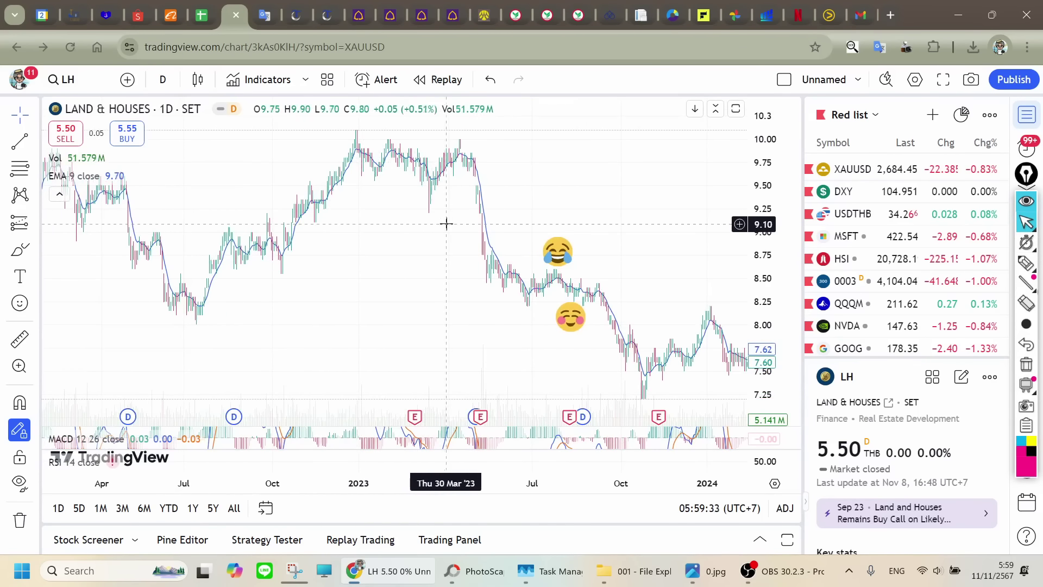
scroll(444, 222, up, 4)
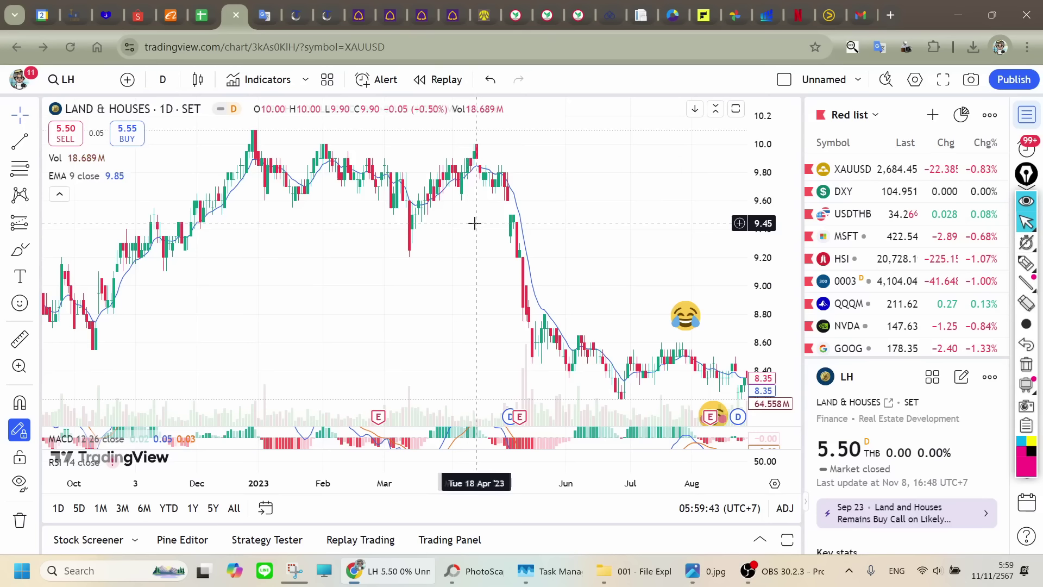
drag(485, 231, 352, 203)
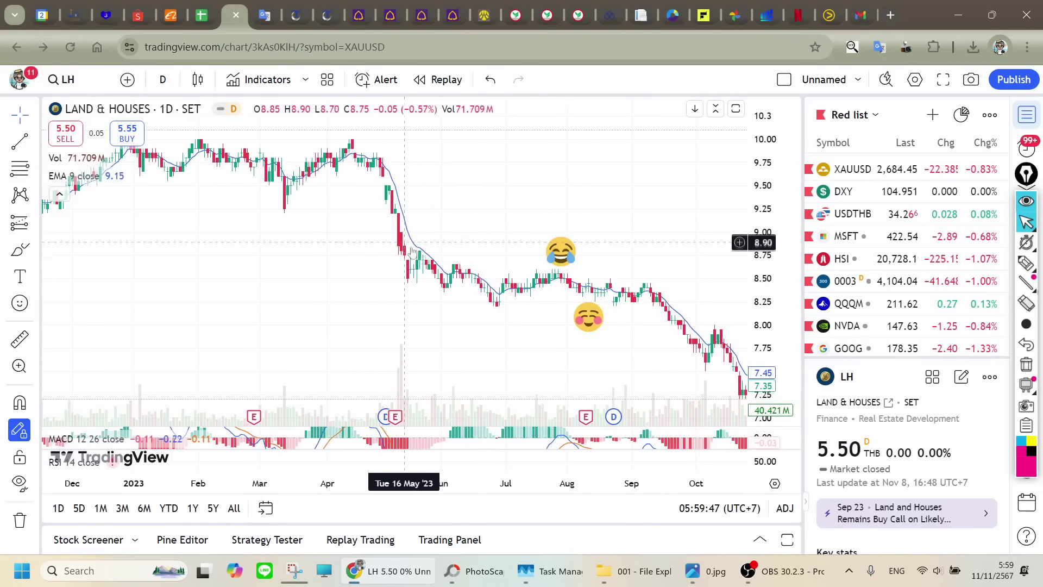
scroll(538, 286, down, 5)
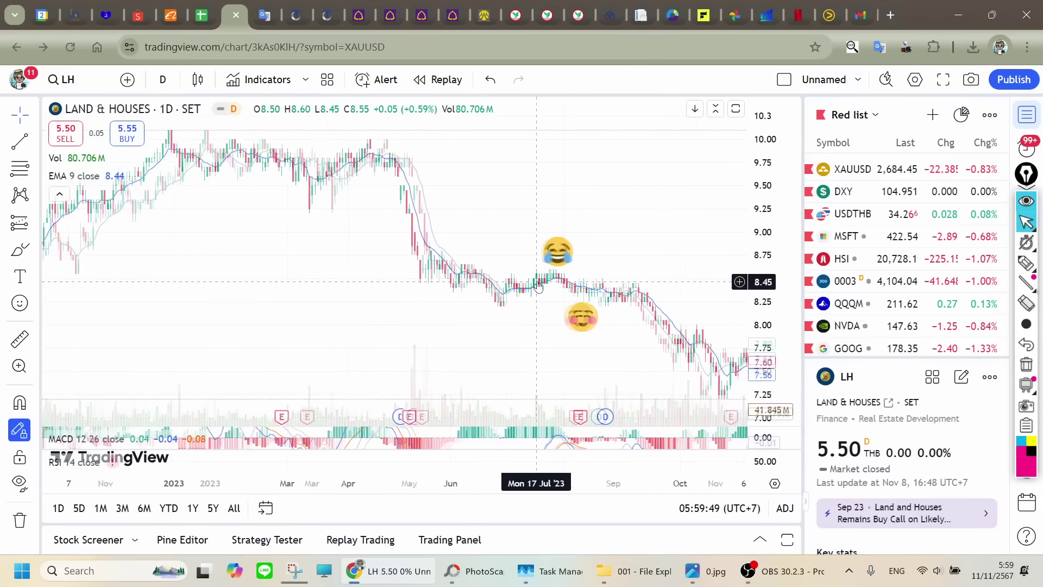
drag(595, 239, 517, 214)
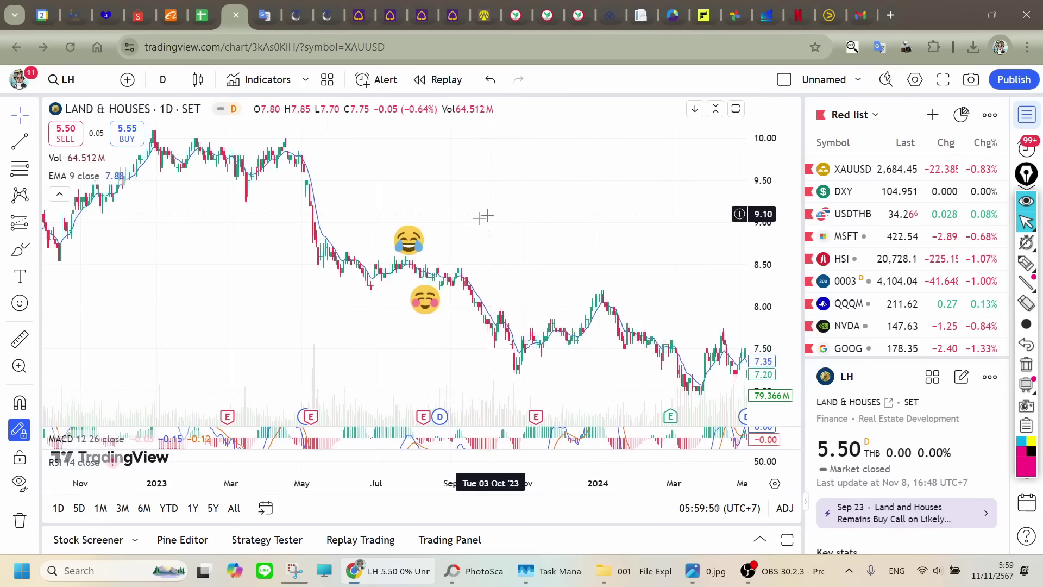
drag(531, 268, 517, 260)
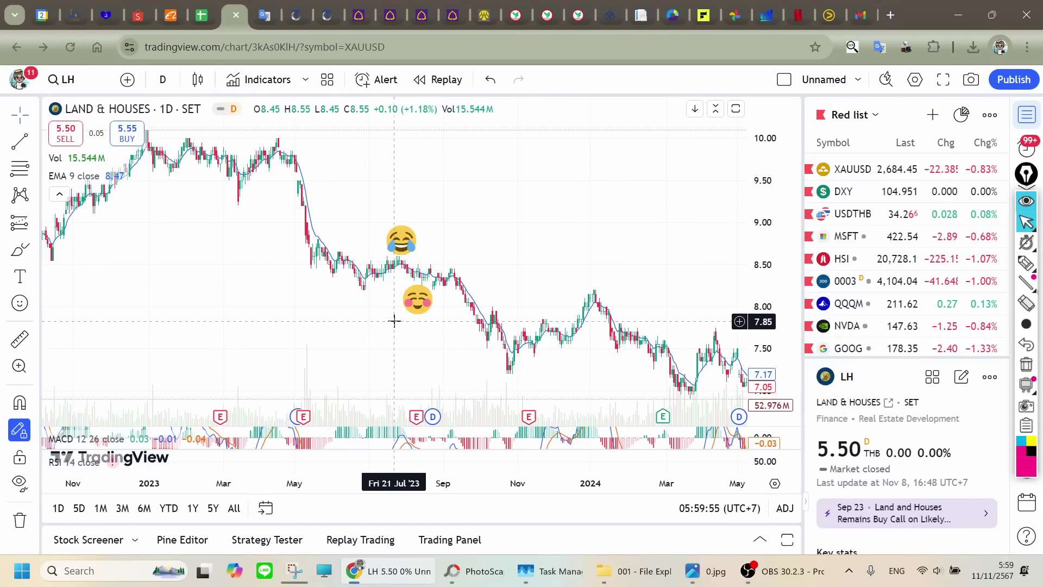
Examine the LH daily candles around late July and early August 2023 in close detail.
scroll(382, 312, up, 2)
scroll(348, 312, up, 5)
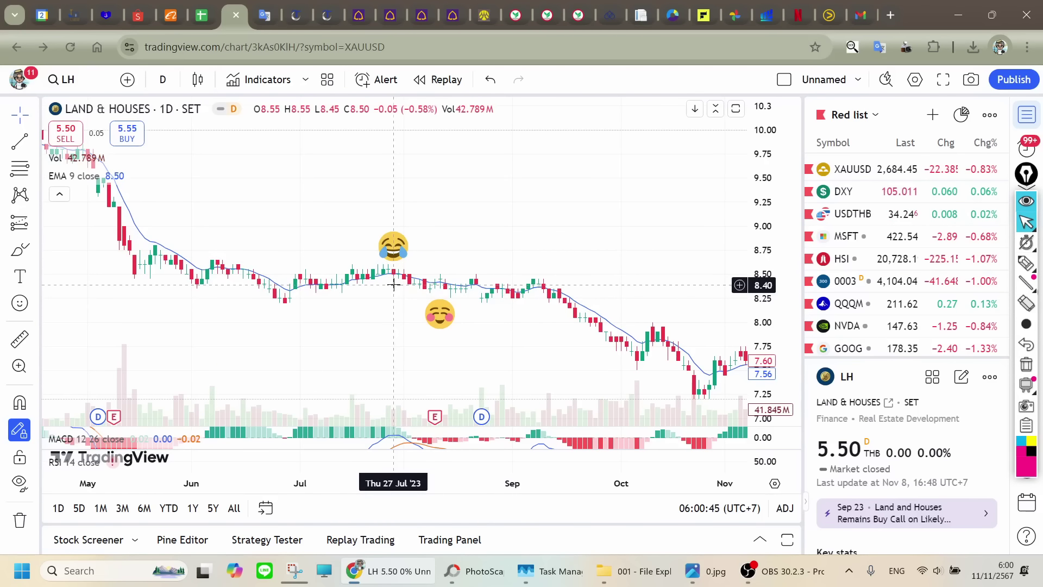
scroll(394, 283, up, 1)
scroll(394, 283, up, 1)
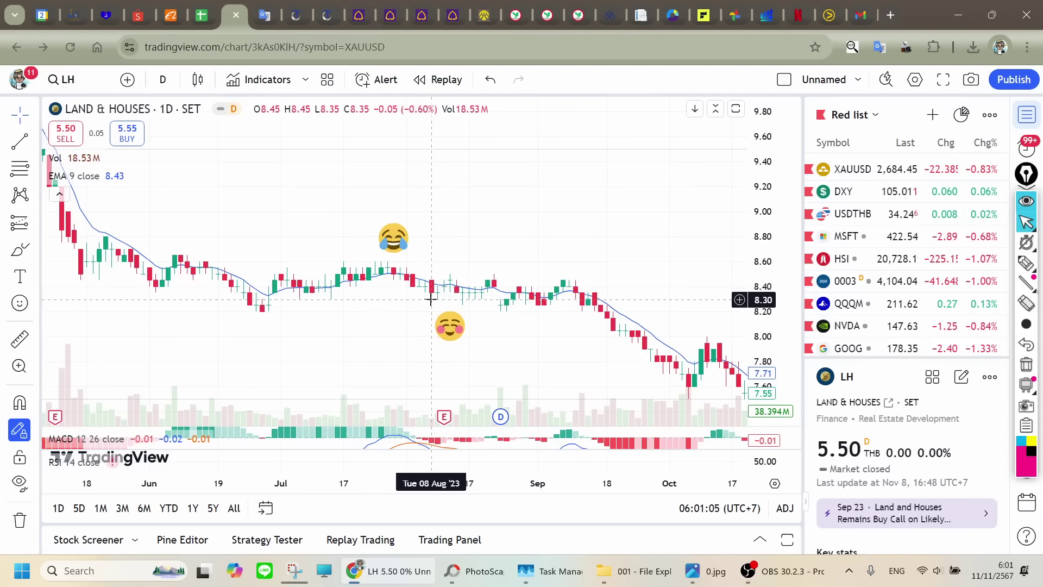
mouse_move(451, 298)
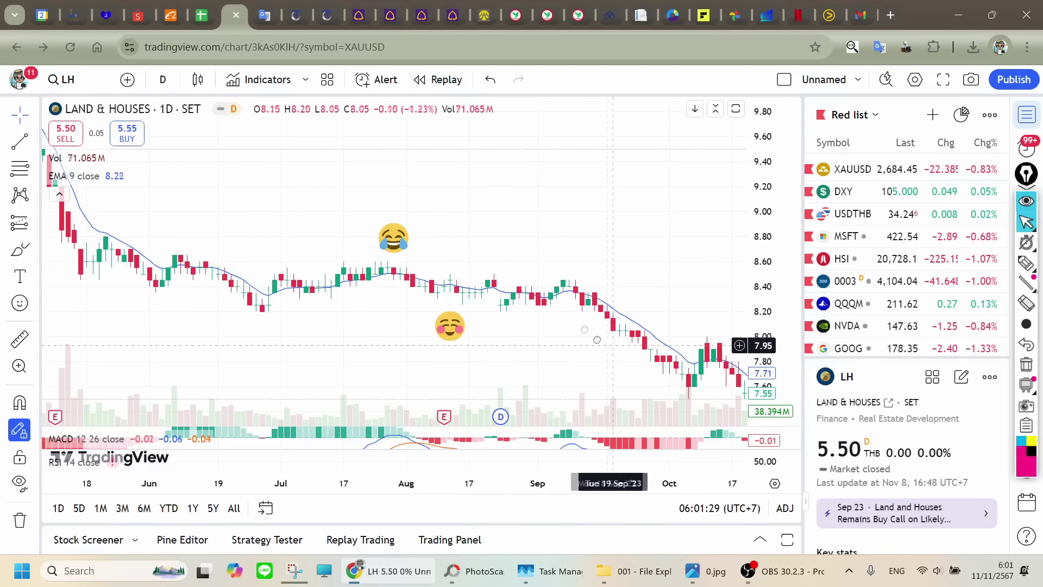
Examine the LH price trend from September 2023 through November 2024.
drag(604, 334, 466, 336)
scroll(491, 333, down, 3)
scroll(490, 333, down, 5)
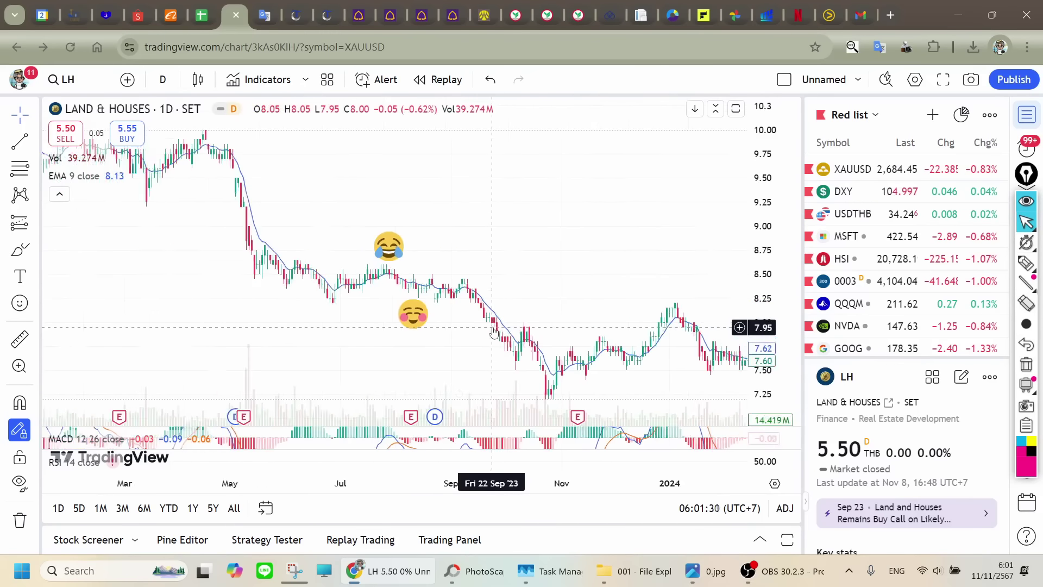
drag(559, 339, 395, 336)
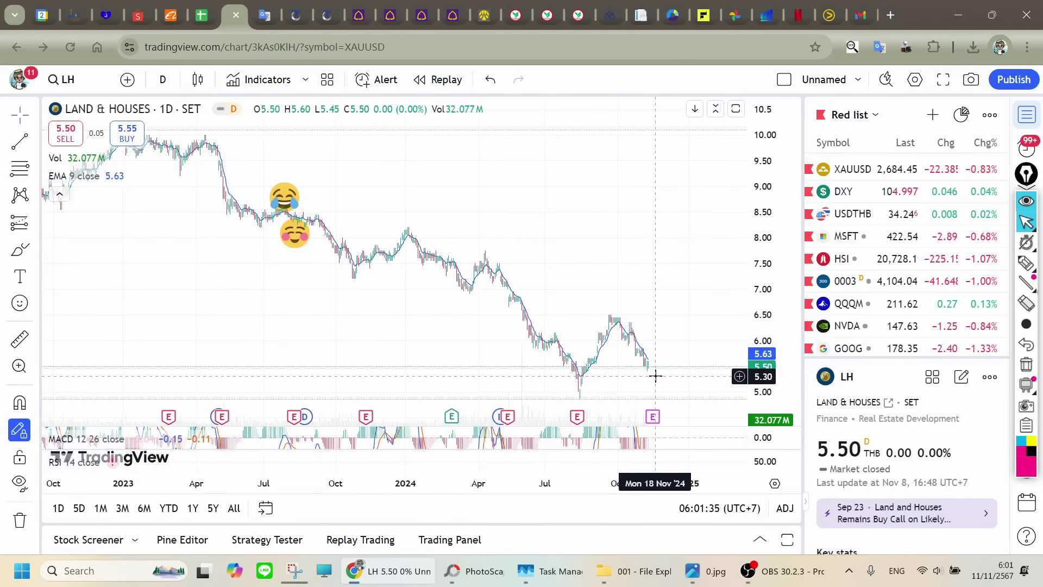
drag(403, 316, 405, 314)
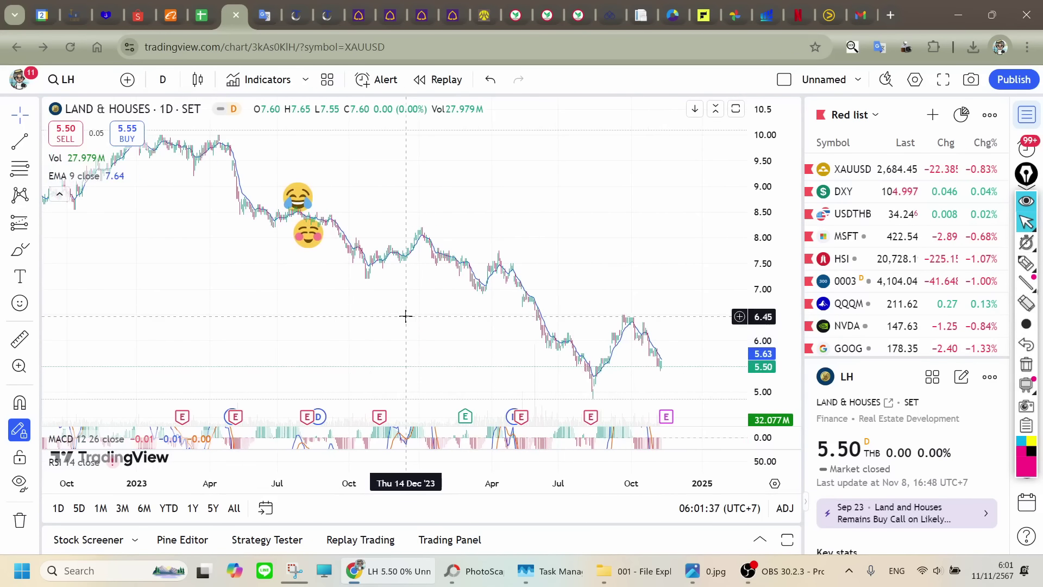
Check the comment screenshot 0.jpg, the LH chart and the investment spreadsheet, ending back on 0.jpg in Photos.
click(700, 570)
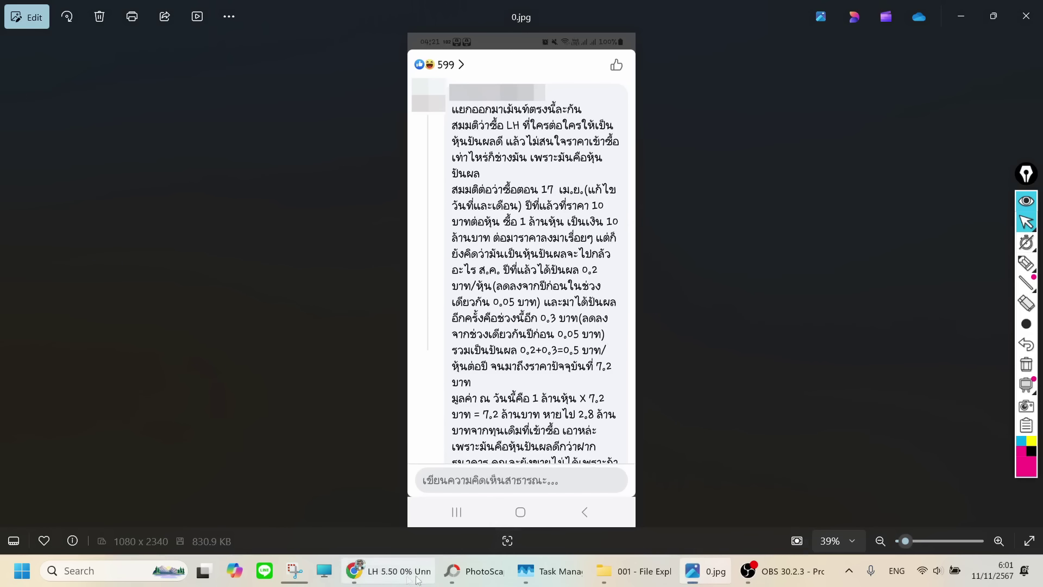
mouse_move(771, 579)
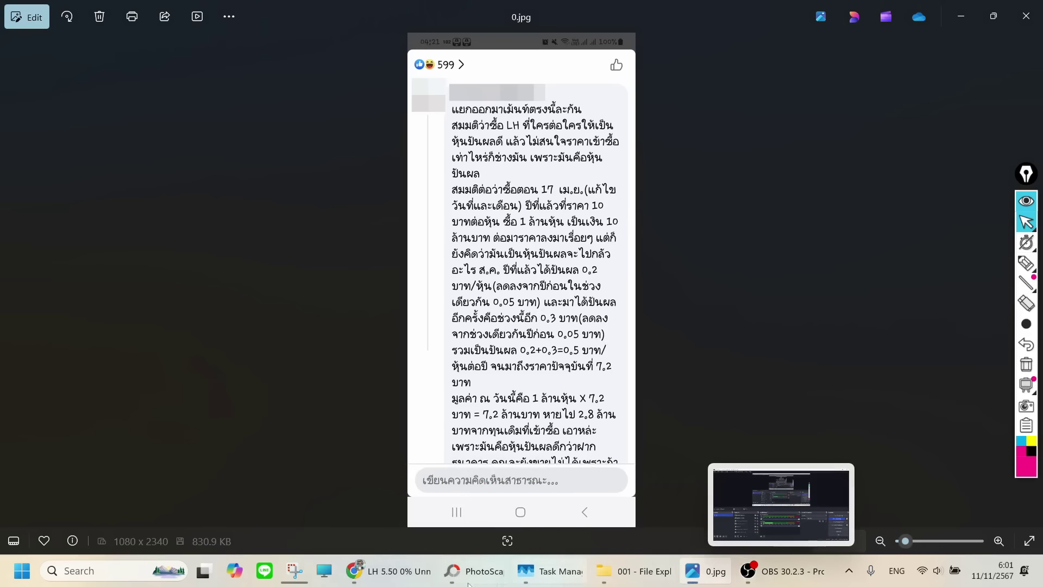
click(412, 583)
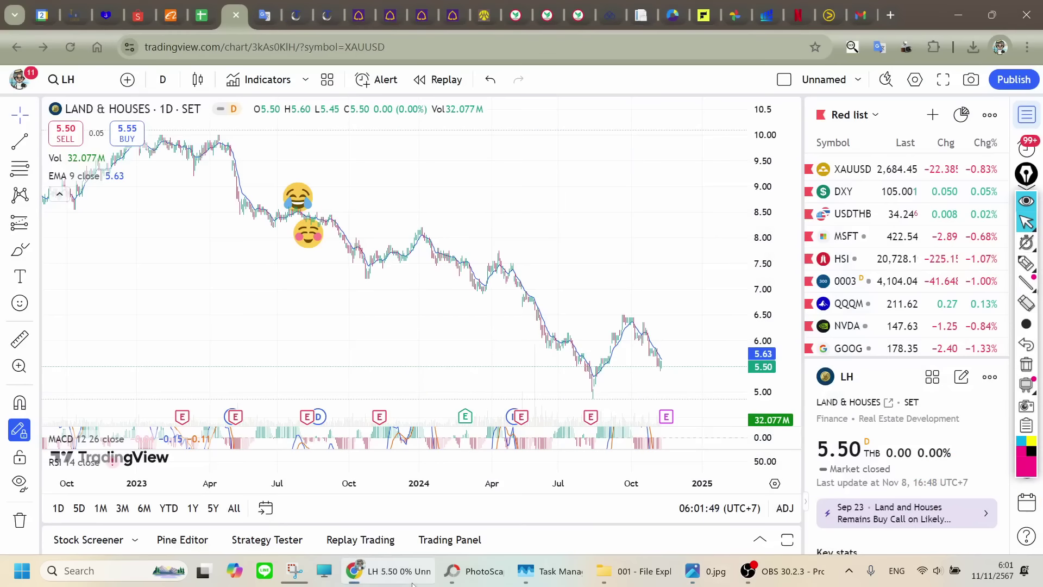
click(201, 4)
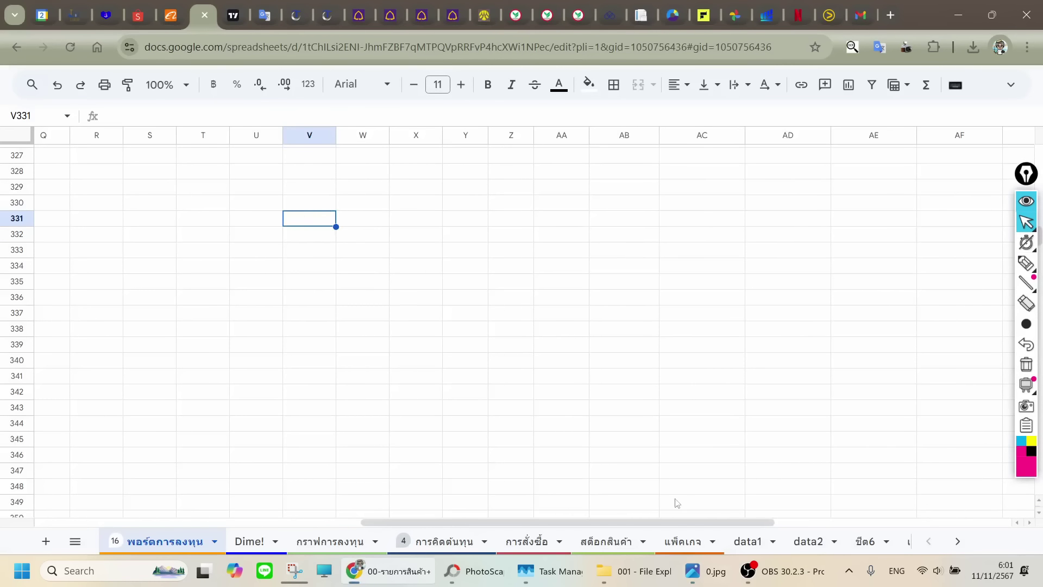
click(706, 571)
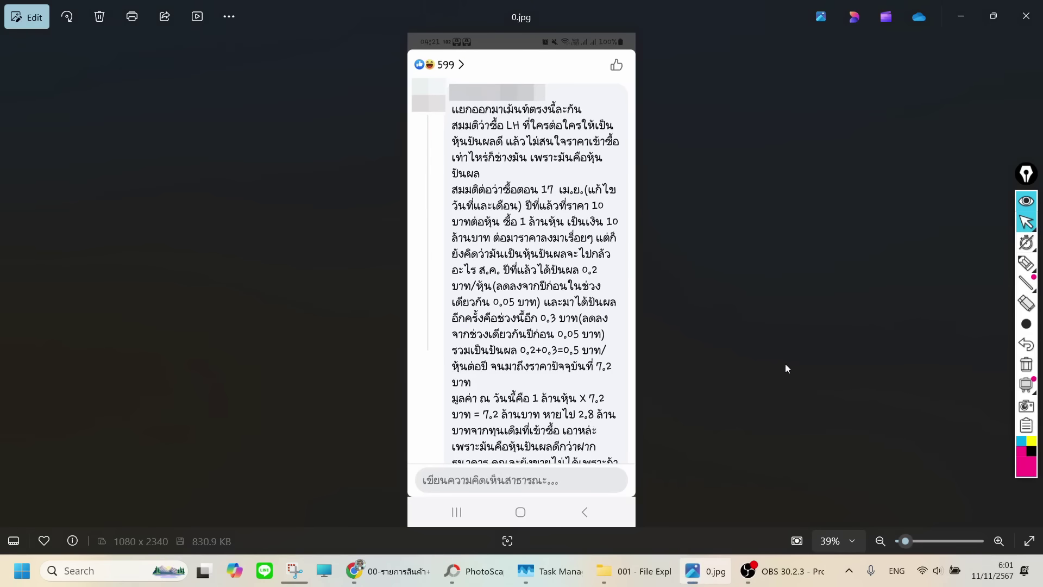
Compare LH's available volume, average cost and market price in the portfolio screenshots 1_27 กค.jpg and 2_9 สค.jpg.
key(Right)
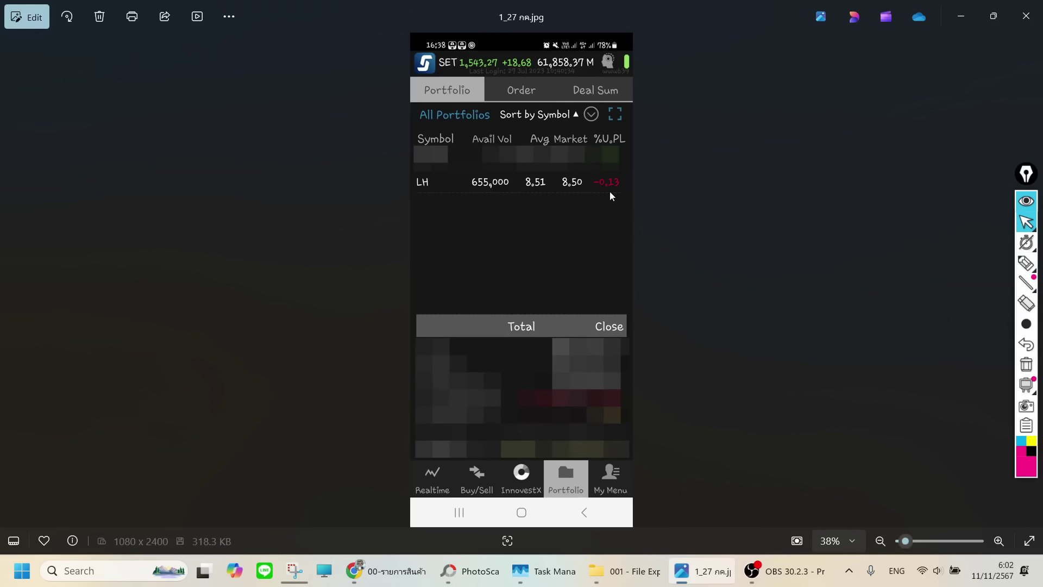
key(Right)
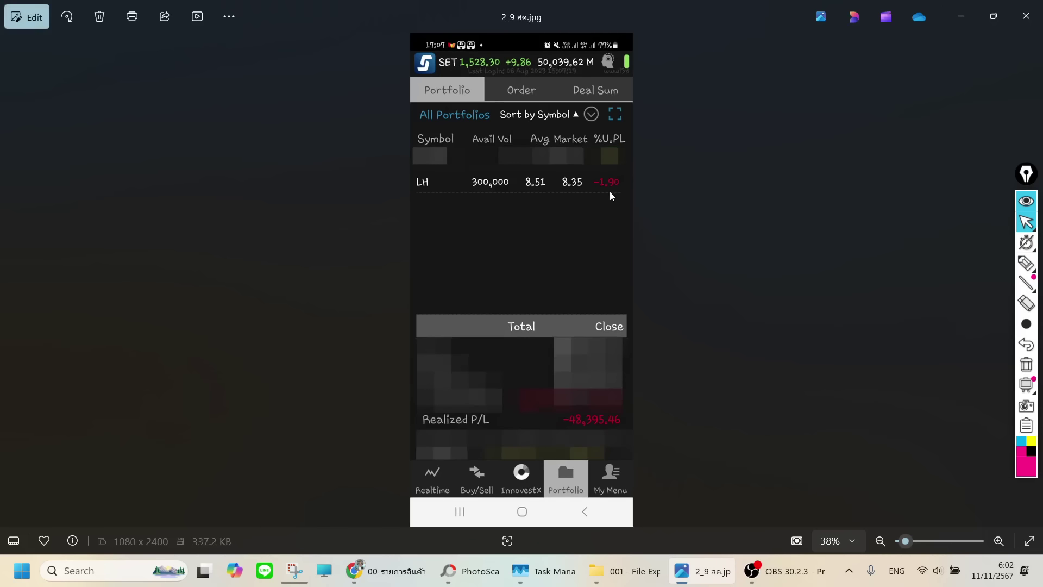
key(Left)
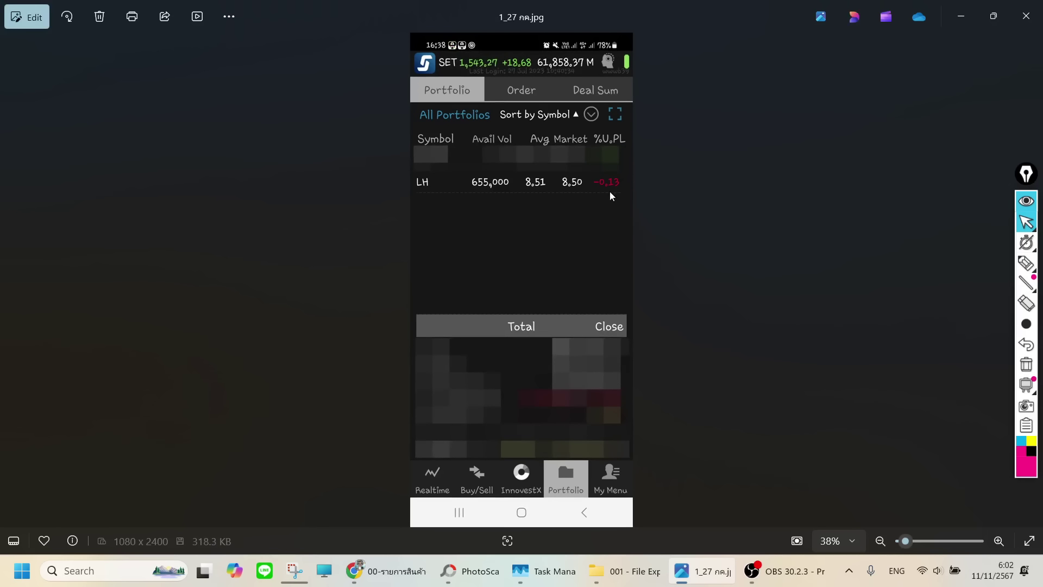
key(Right)
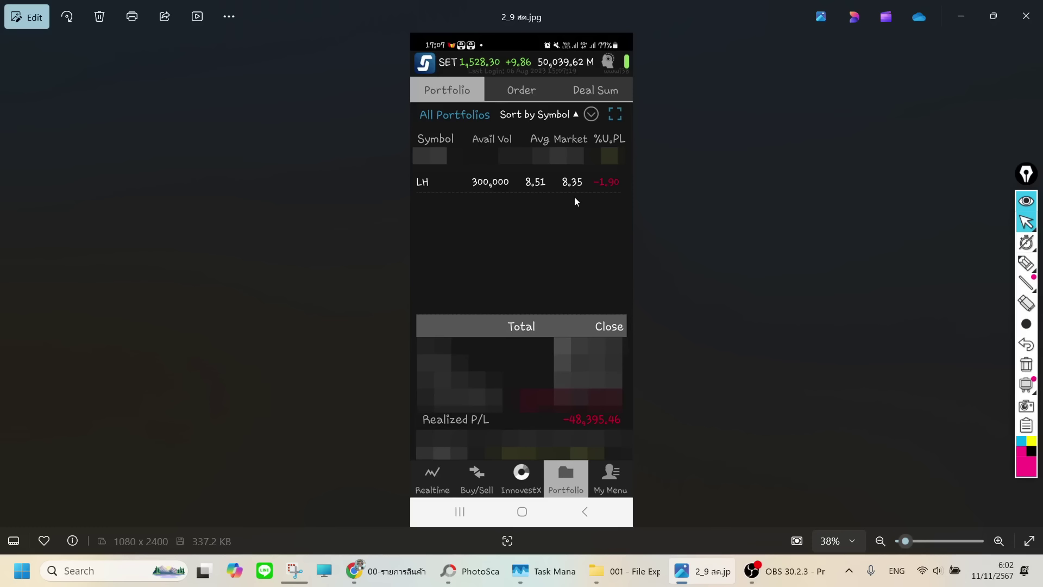
key(Left)
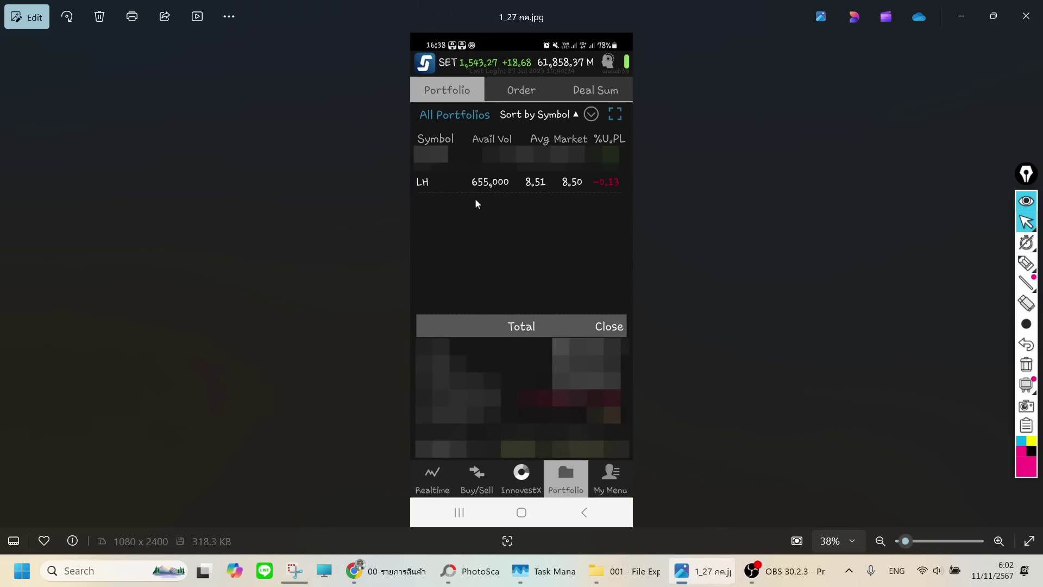
key(Right)
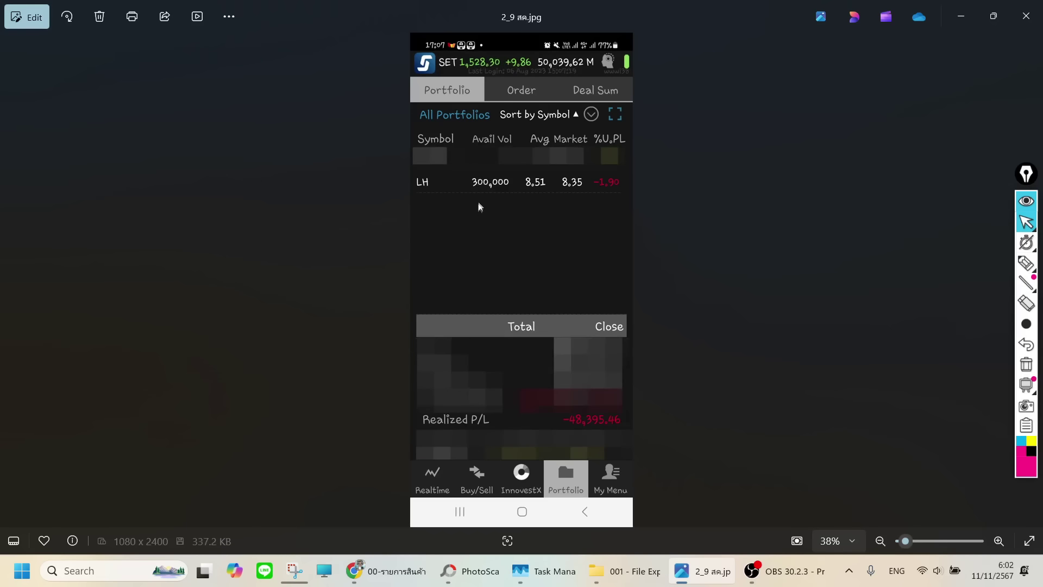
key(Left)
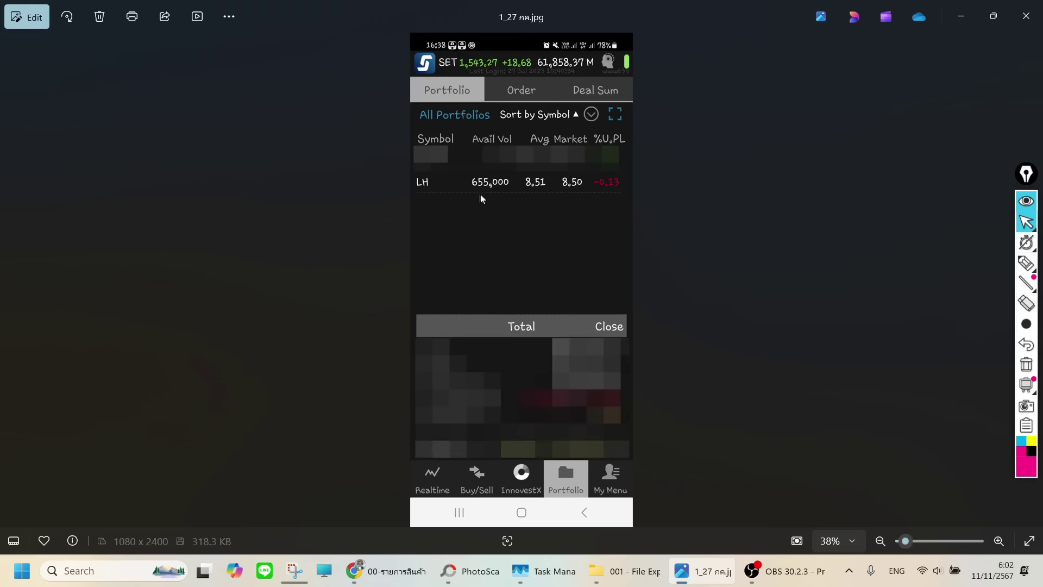
key(Right)
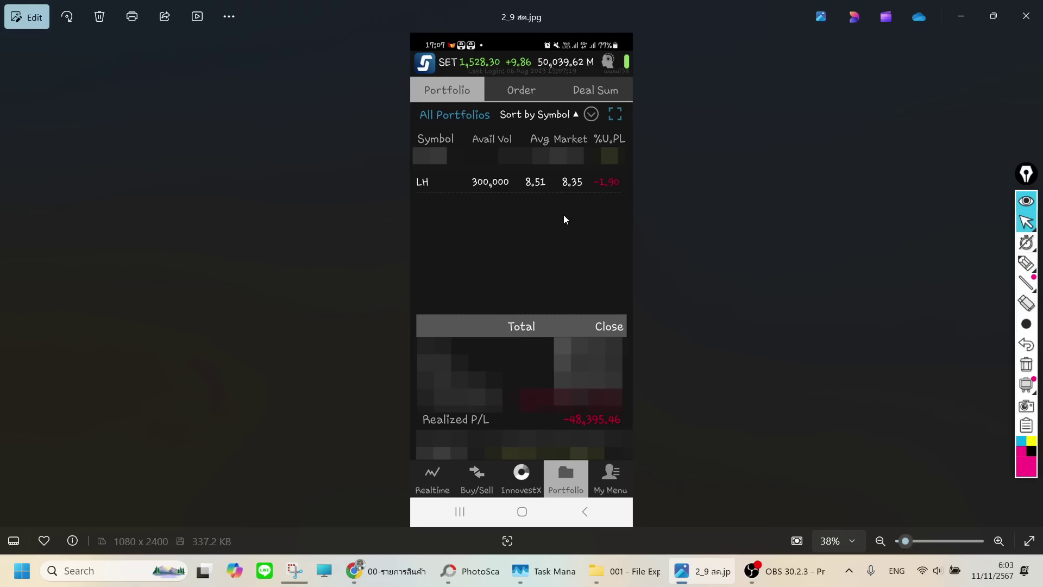
Examine the LH holding across the portfolio screenshots 2_9 สค.jpg, 3_10 สค.jpg and 4_11 สค.jpg.
key(Right)
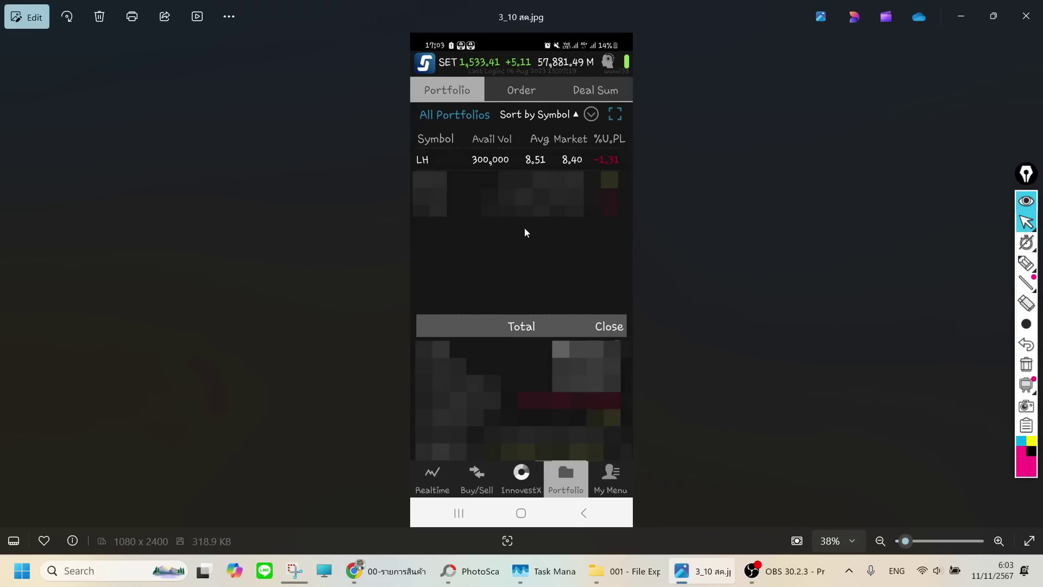
key(Left)
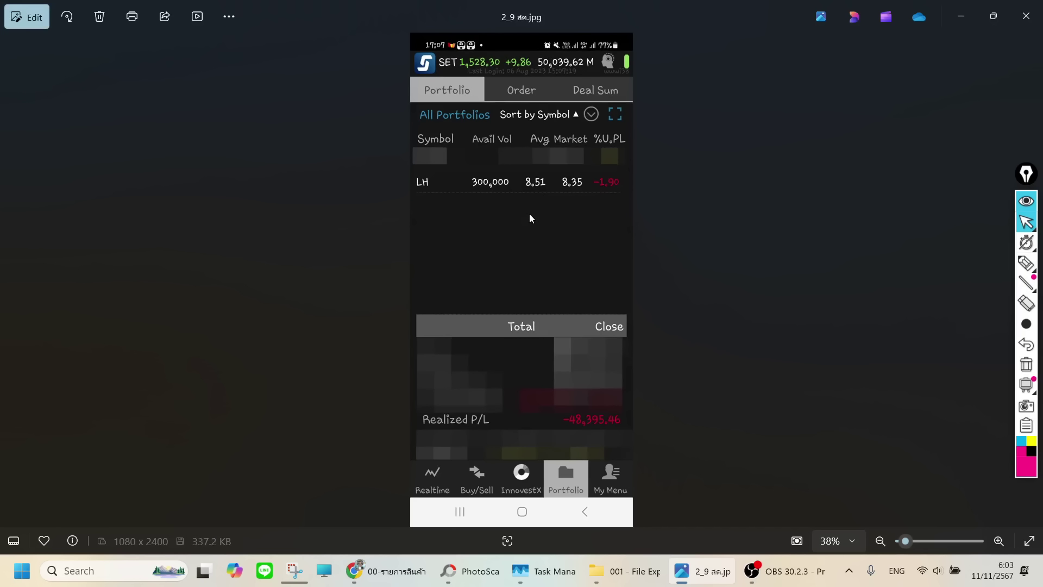
key(Right)
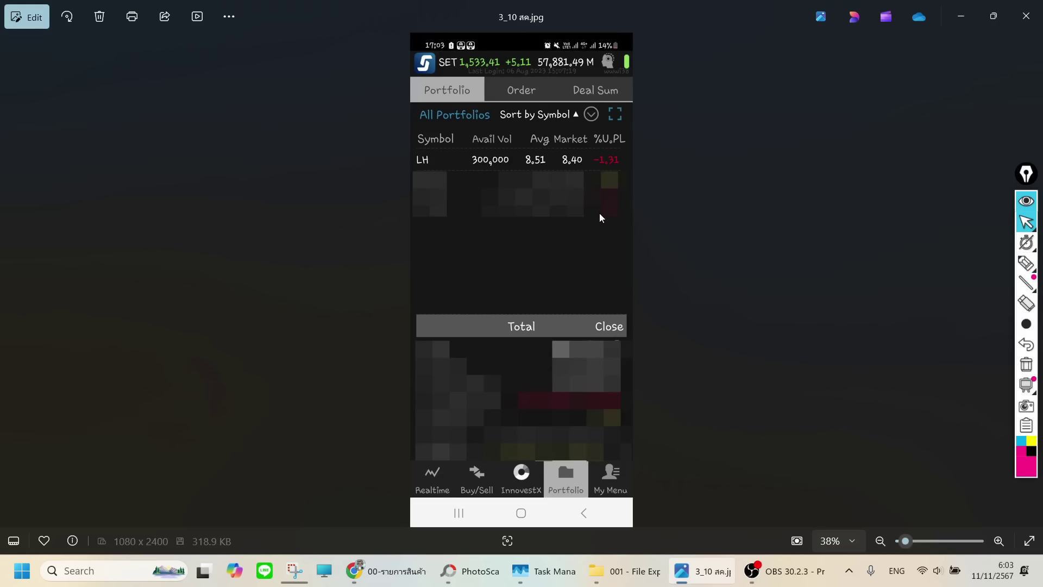
key(Right)
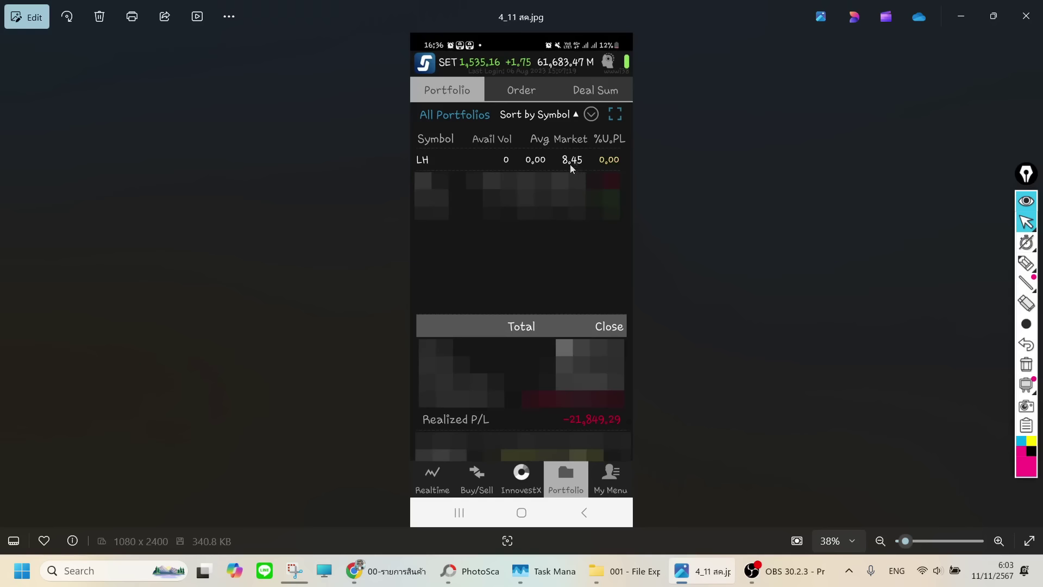
Compare the Realized P/L figures in the portfolio screenshots 2_9 สค.jpg and 4_11 สค.jpg, ending on 4_11 สค.jpg.
key(Left)
key(Left)
key(Right)
key(Left)
key(Left)
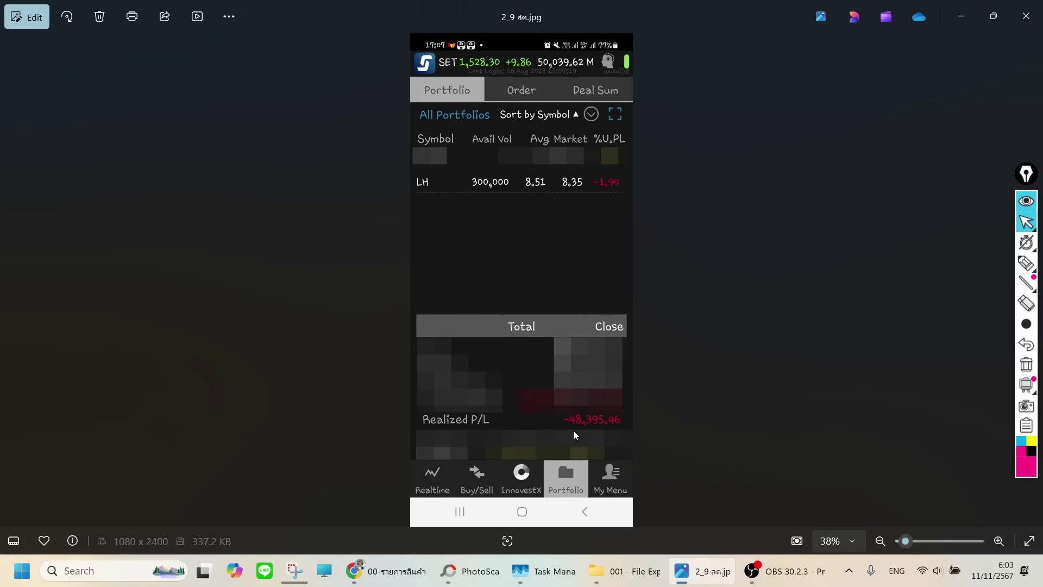
key(Right)
key(Right)
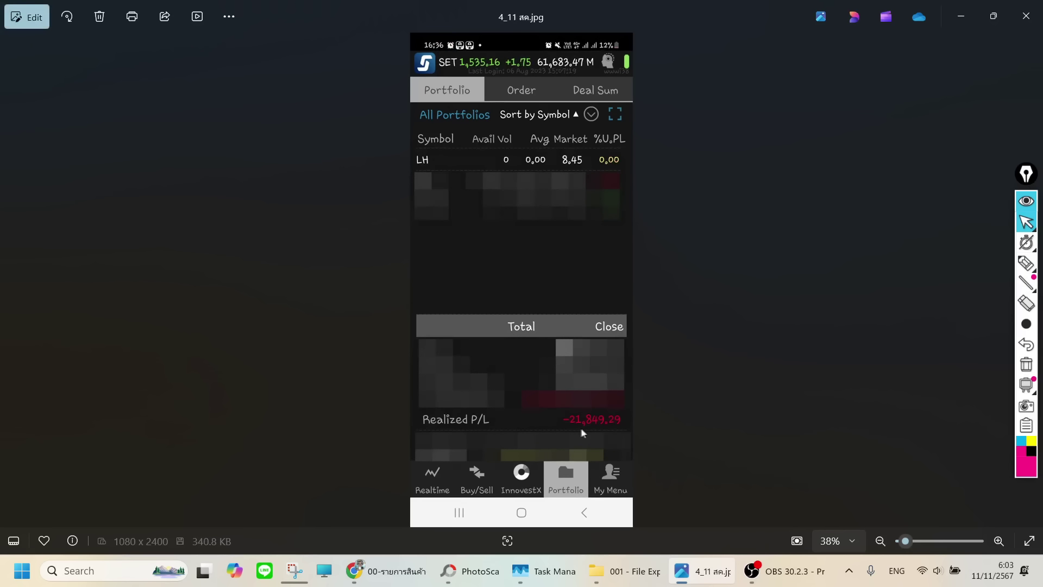
Recheck the LH holding and its Realized P/L by going between the portfolio screenshots 2_9 สค.jpg, 3_10 สค.jpg and 4_11 สค.jpg.
key(Left)
key(Left)
key(Right)
key(Right)
key(Left)
key(Left)
key(Right)
key(Right)
Switch to the investment spreadsheet in Chrome and calculate the LH purchase cost in cell V331 with =655000*8.51.
click(386, 571)
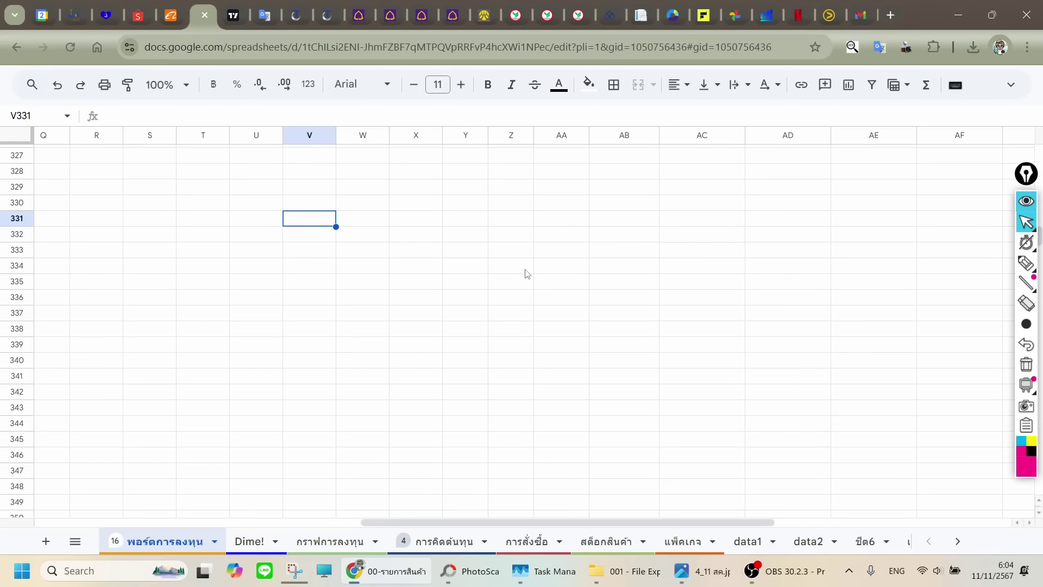
text(=6)
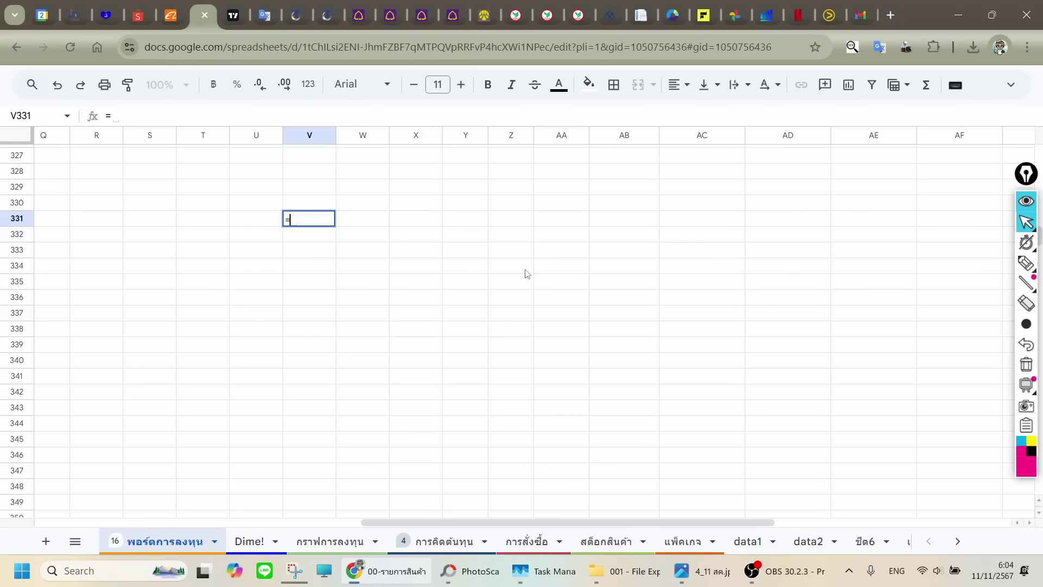
text(5000*)
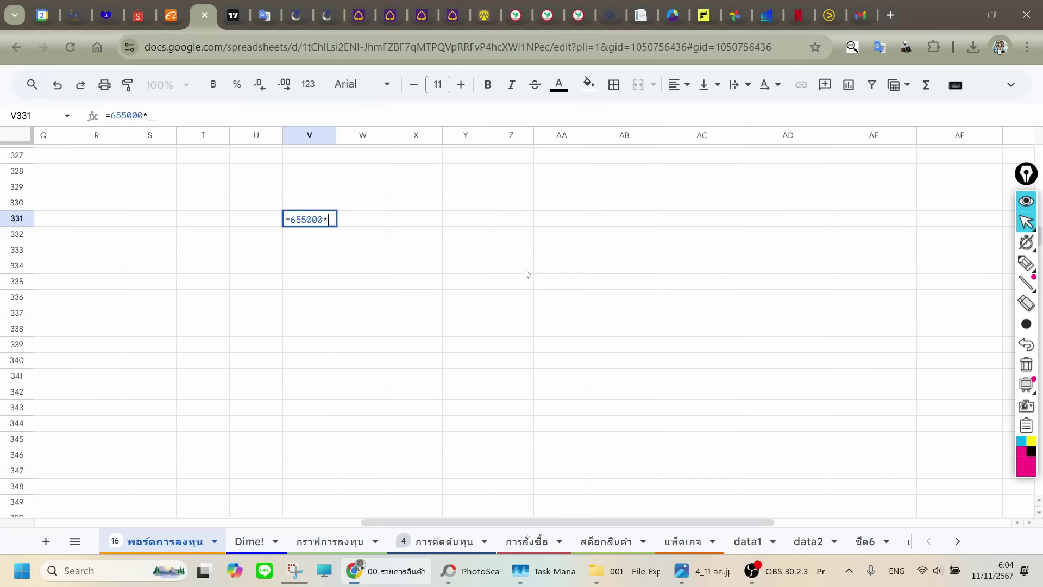
text(8.51)
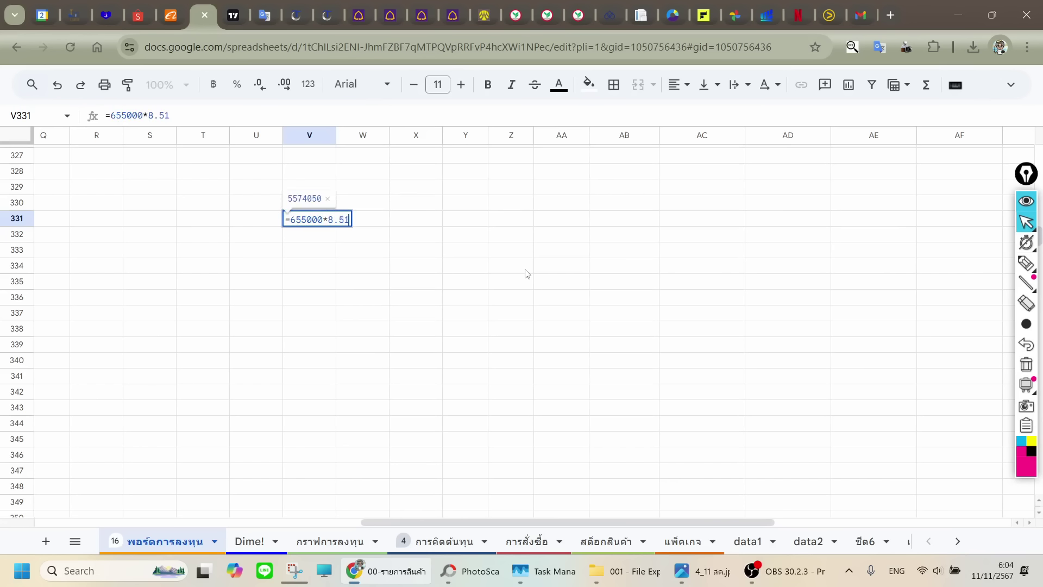
key(Return)
key(Up)
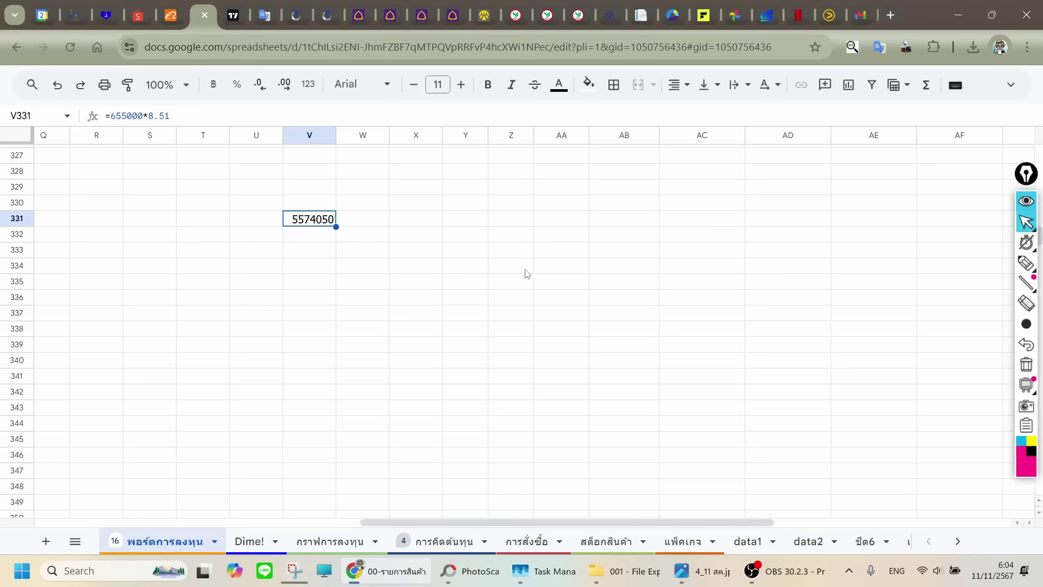
Format cell V331 as a number with thousands separators and reduce its font size to 9.
click(308, 84)
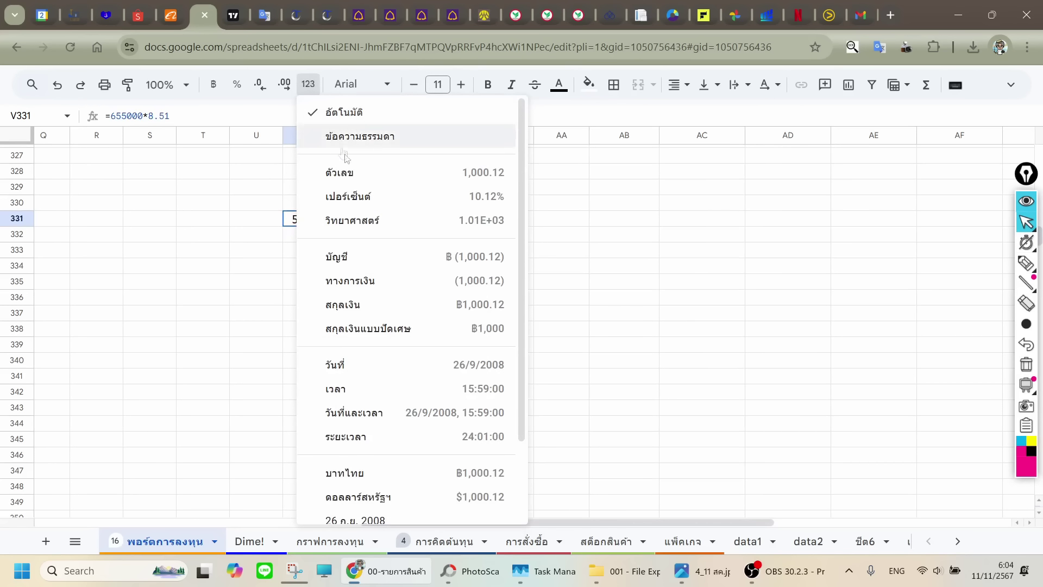
click(376, 176)
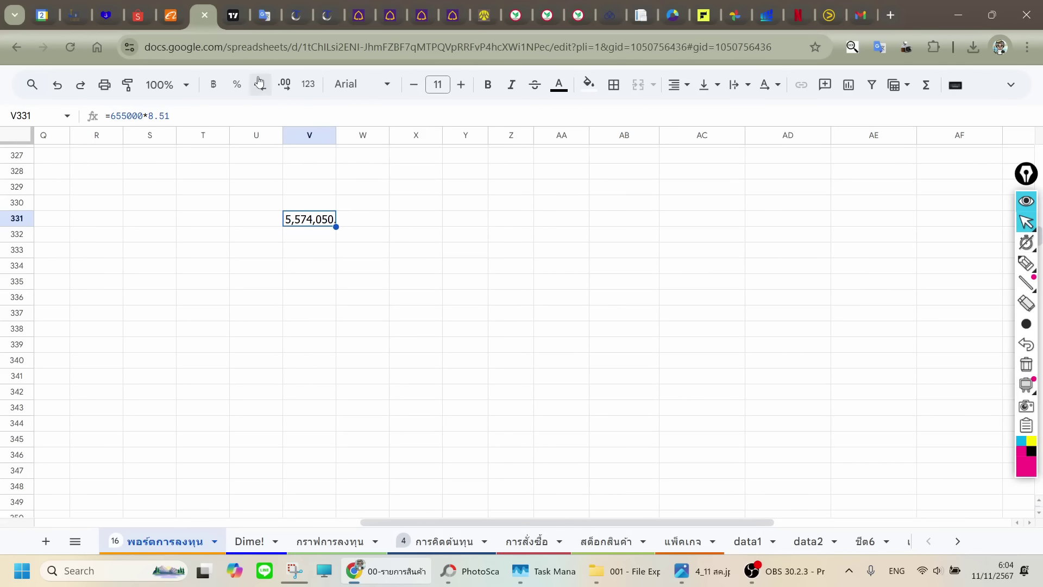
click(414, 86)
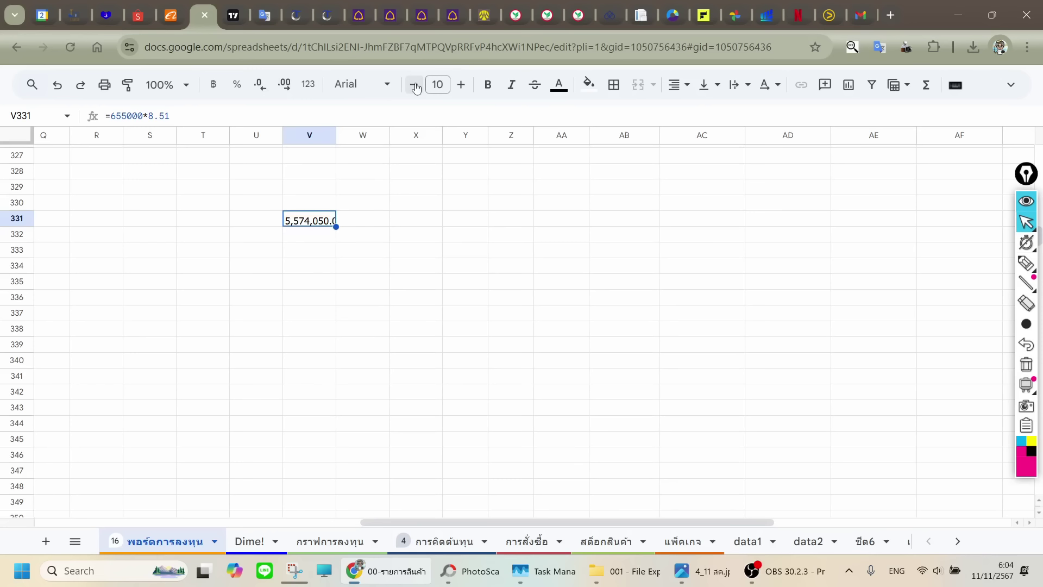
click(414, 85)
click(411, 219)
click(304, 224)
click(298, 234)
click(312, 219)
Check LH's August 2023 dividend on the TradingView chart and enter 0.2 in spreadsheet cell W331.
click(239, 14)
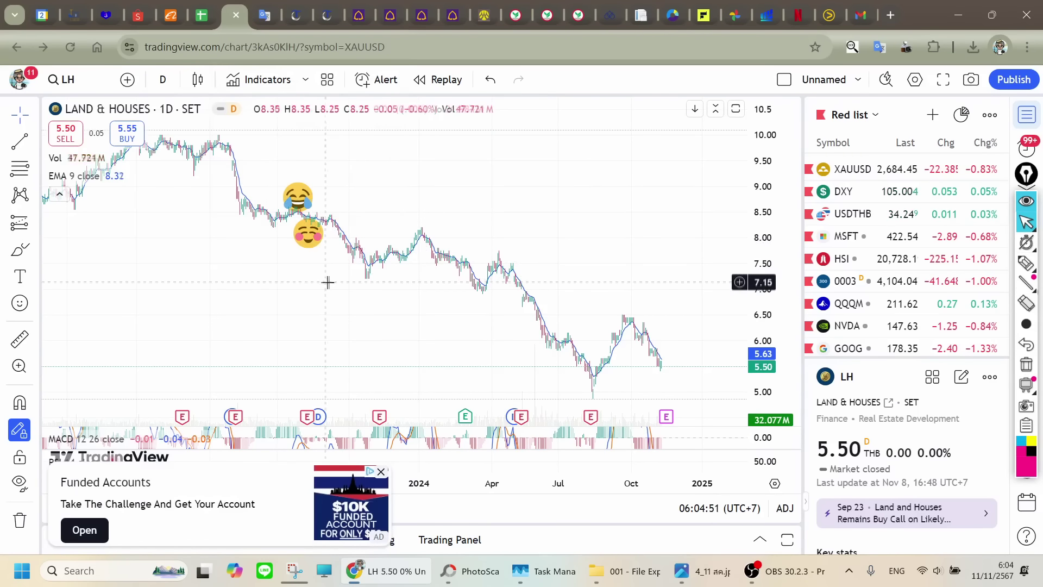
scroll(330, 280, up, 1)
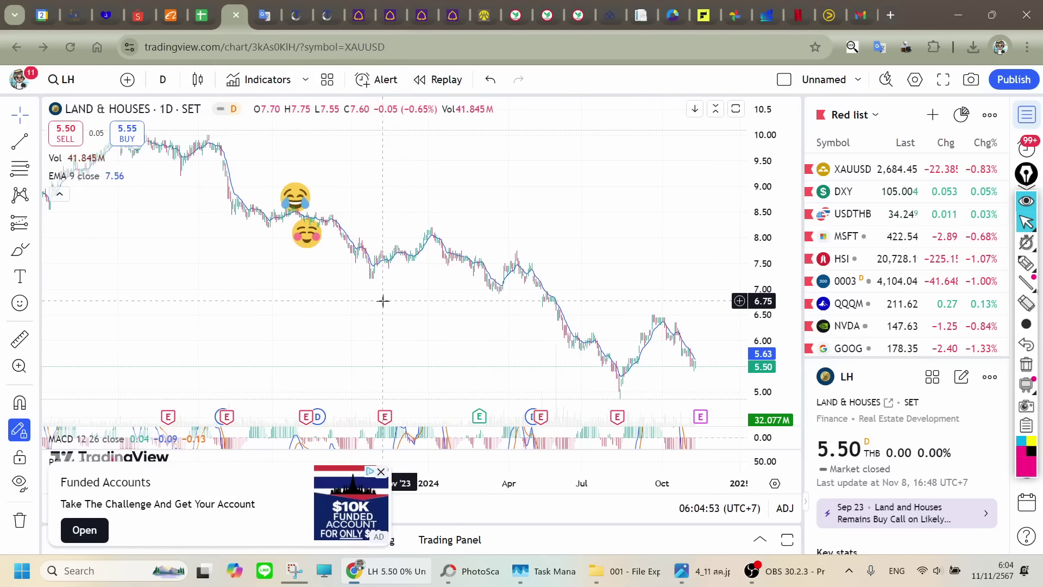
drag(313, 278, 283, 278)
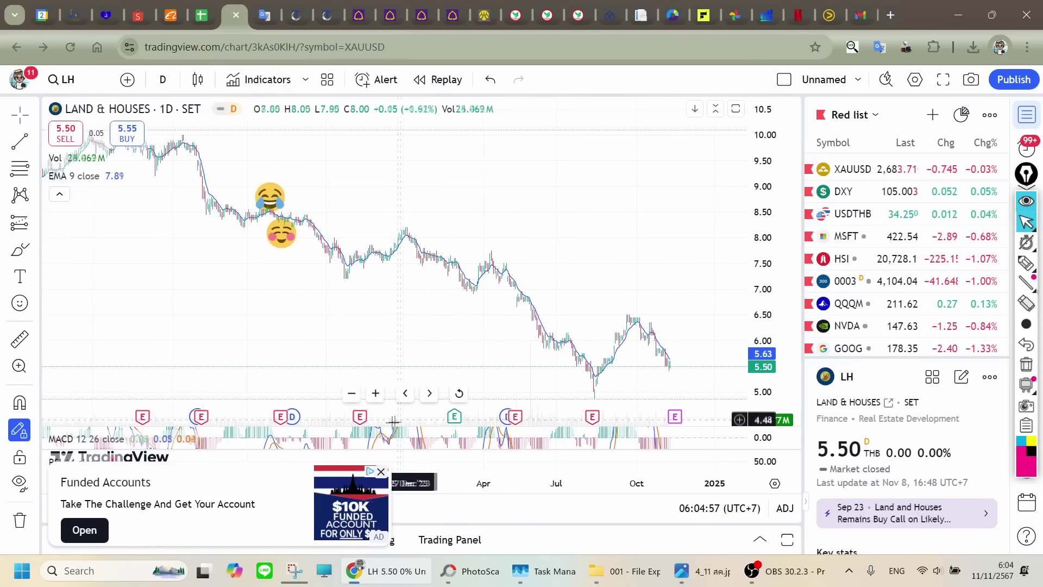
mouse_move(302, 410)
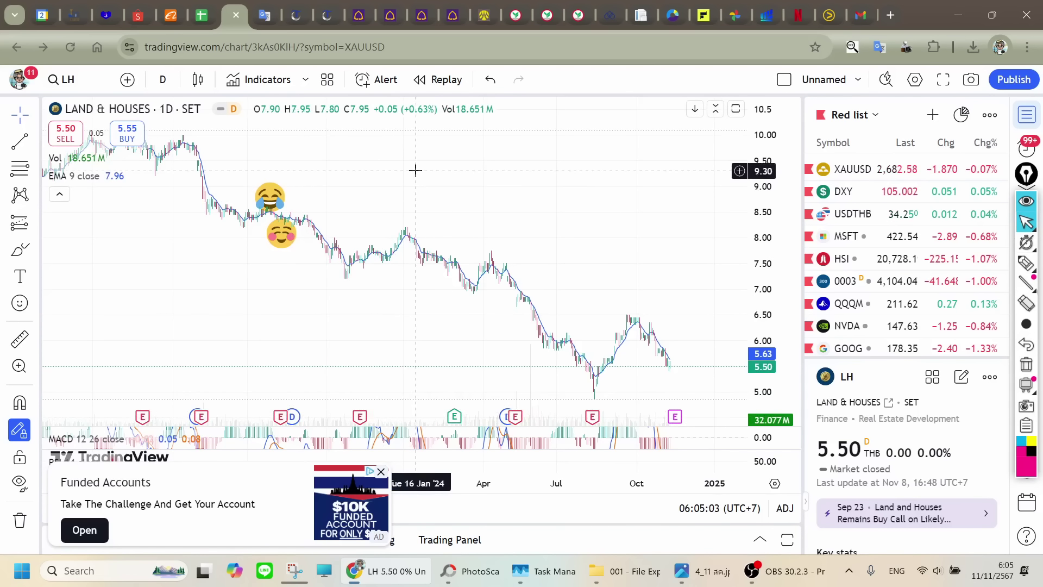
key(ctrl+shift+Tab)
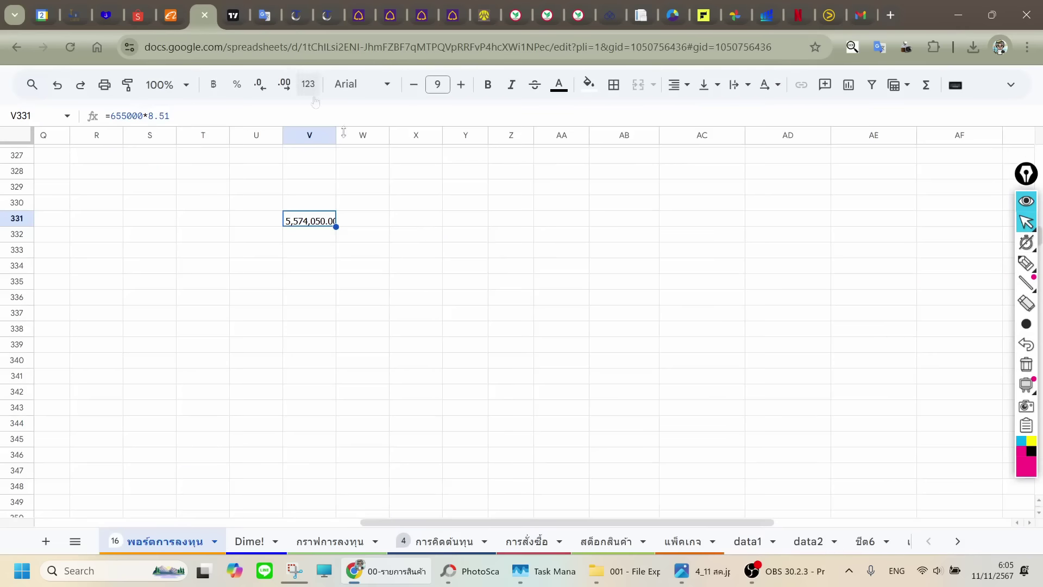
click(375, 222)
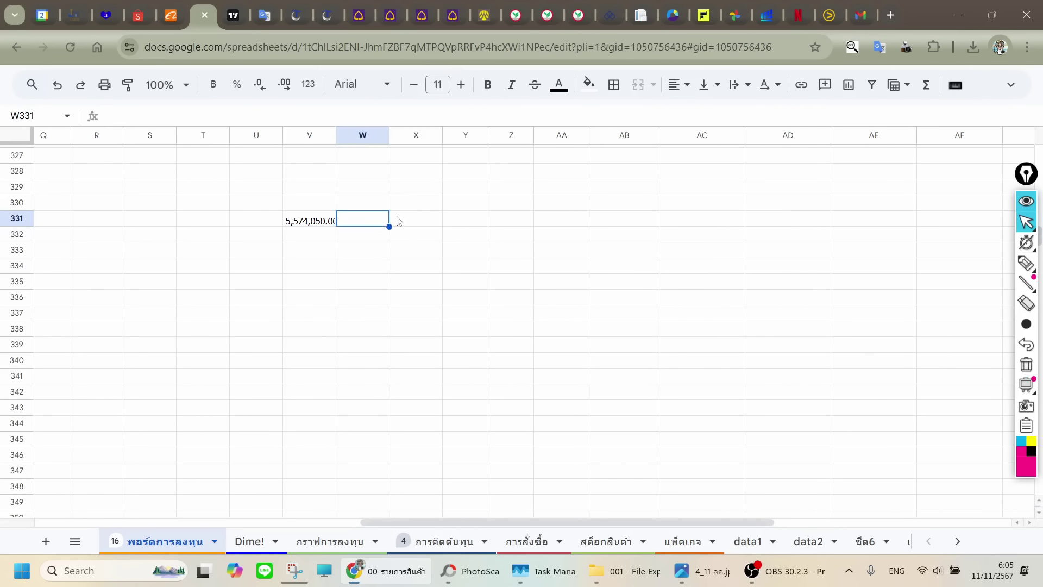
text(=)
text(.2)
key(Return)
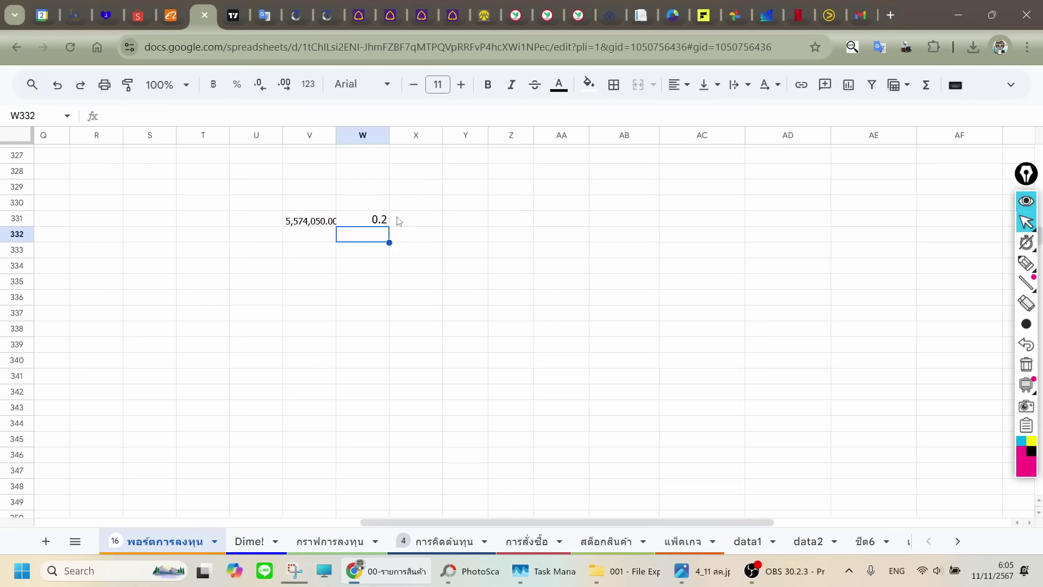
key(Up)
Compare LH's August 2023 and May 2024 dividends on the TradingView chart and enter 0.3 in spreadsheet cell X331.
click(397, 220)
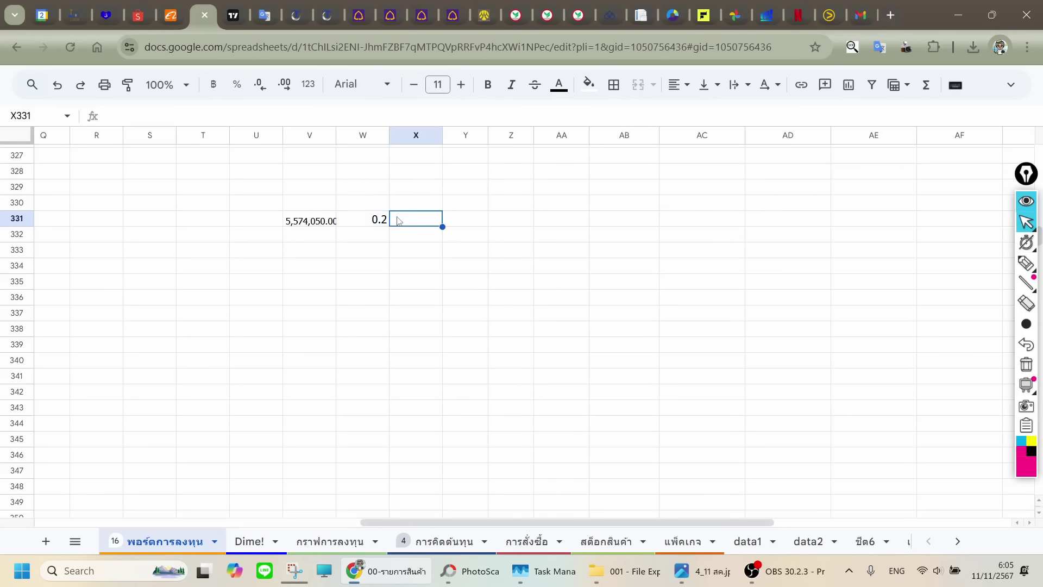
click(229, 7)
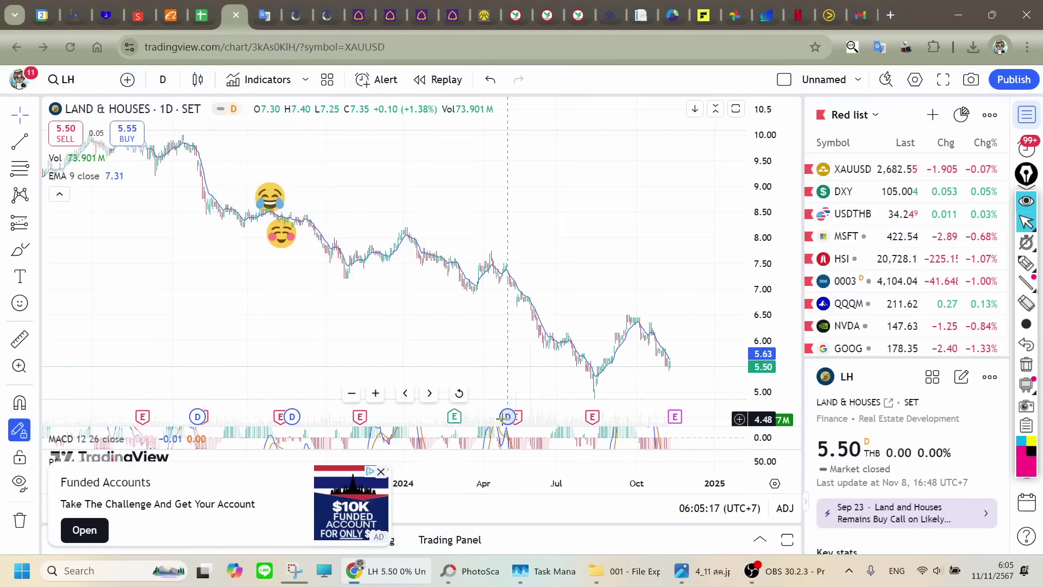
mouse_move(506, 419)
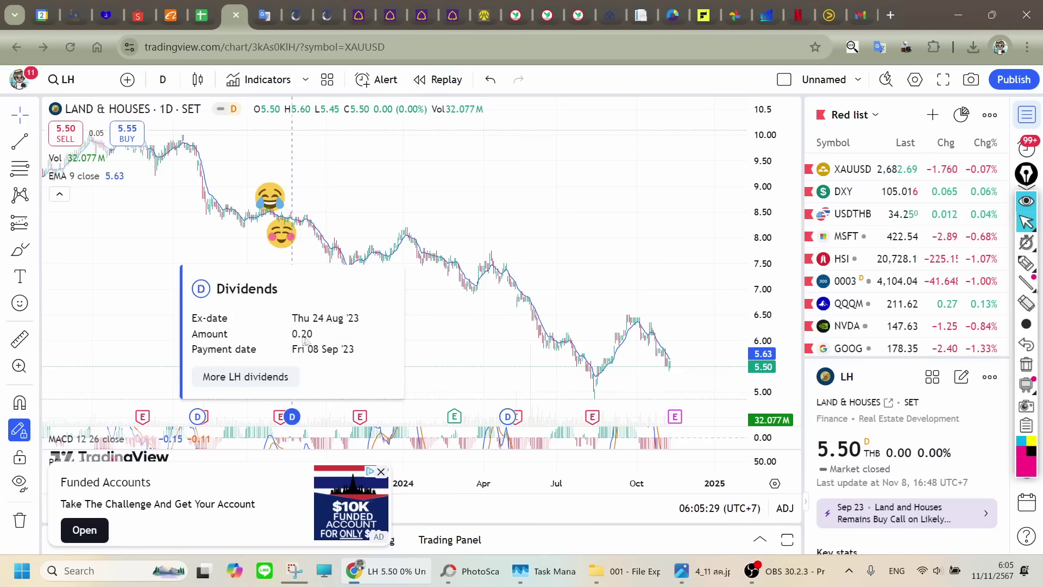
click(434, 318)
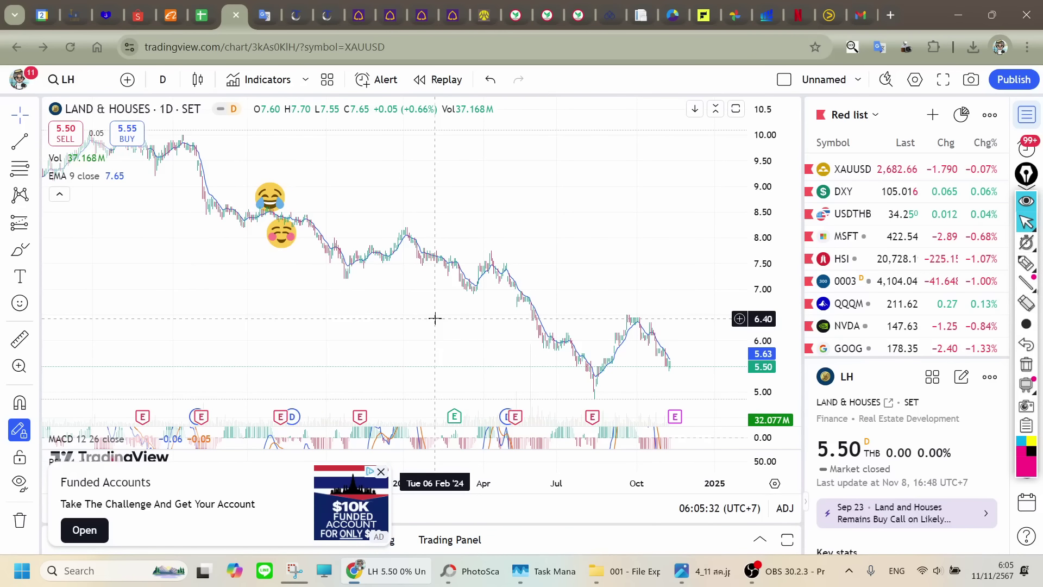
click(502, 417)
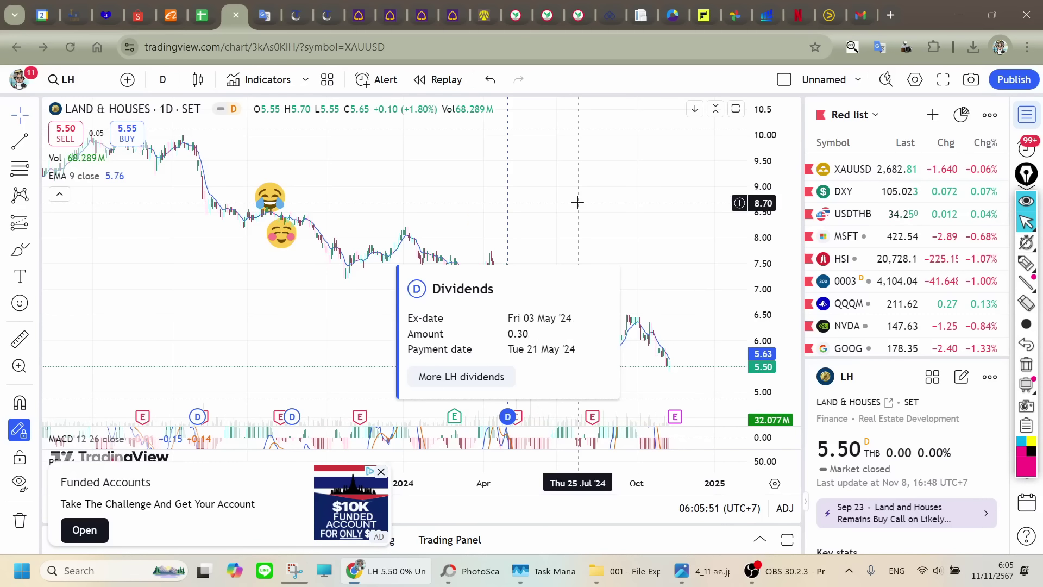
click(202, 13)
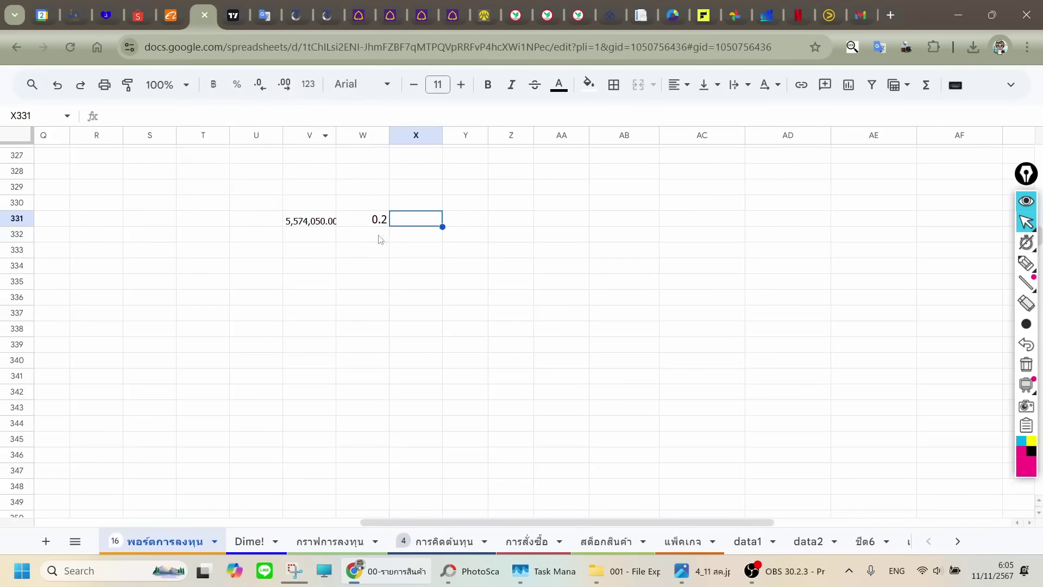
text(.)
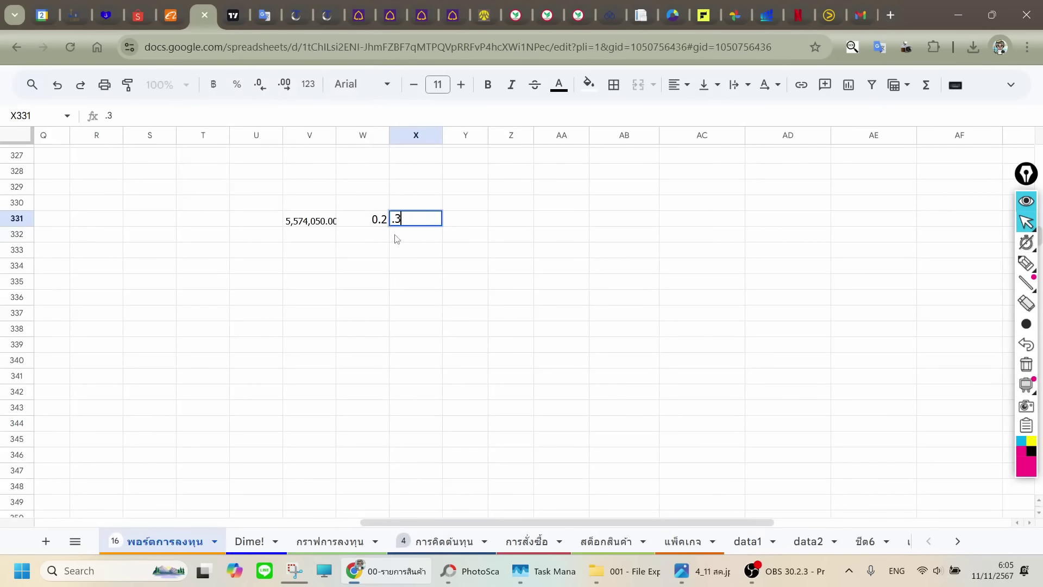
text(3)
key(Return)
Enter the total yearly dividend in cell Y331 as "0.5 บาท/หุ้น/ปี".
key(Right)
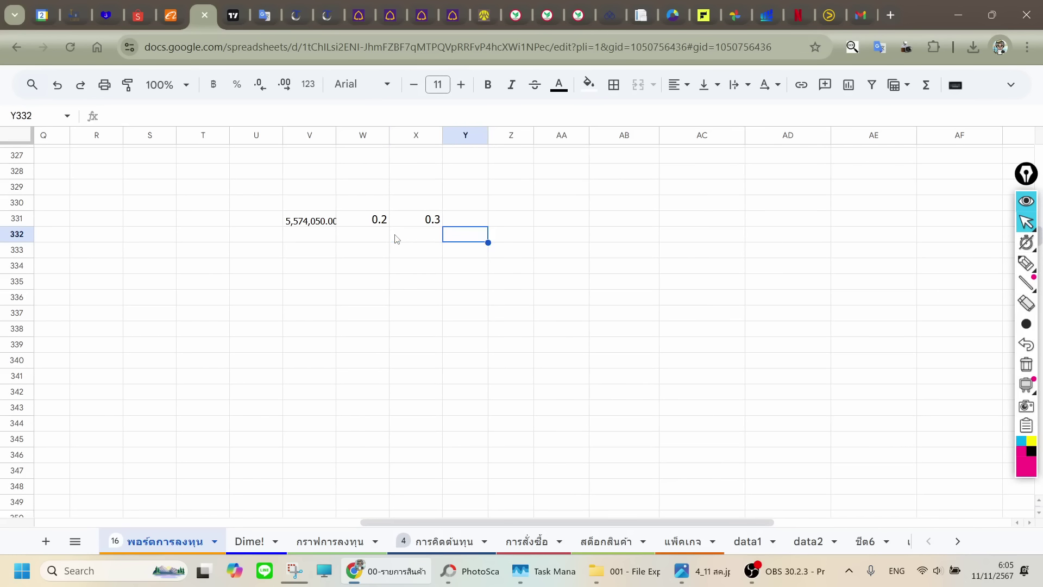
key(Up)
text(.5)
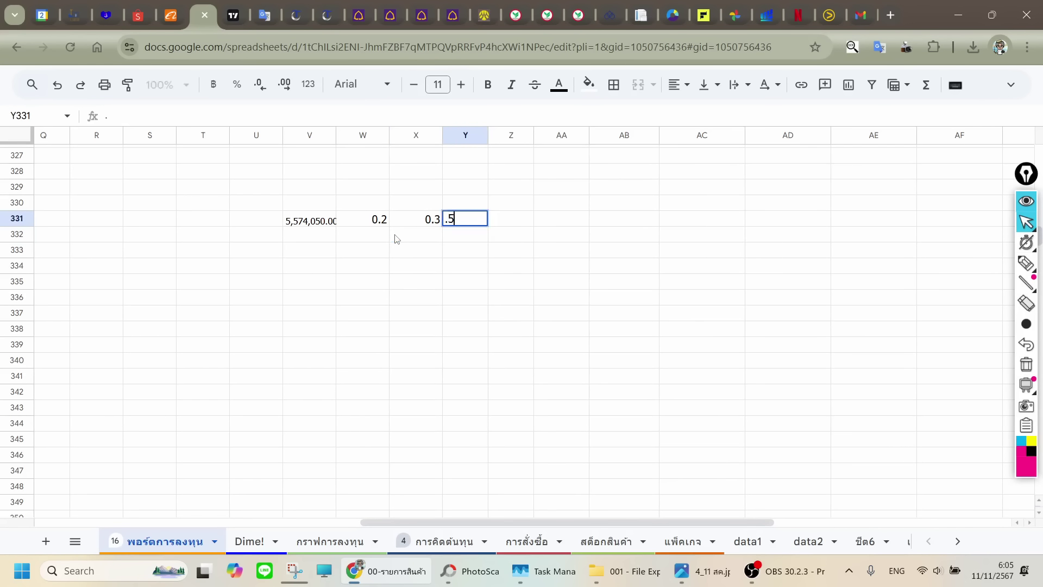
key(Return)
click(460, 222)
click(321, 117)
text(บาท/)
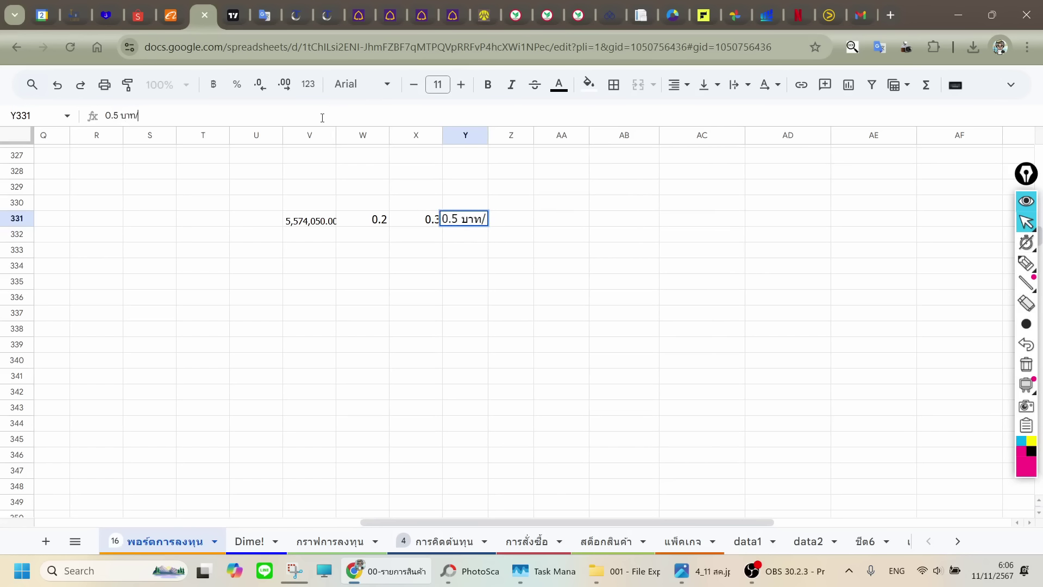
key(grave)
text(ห)
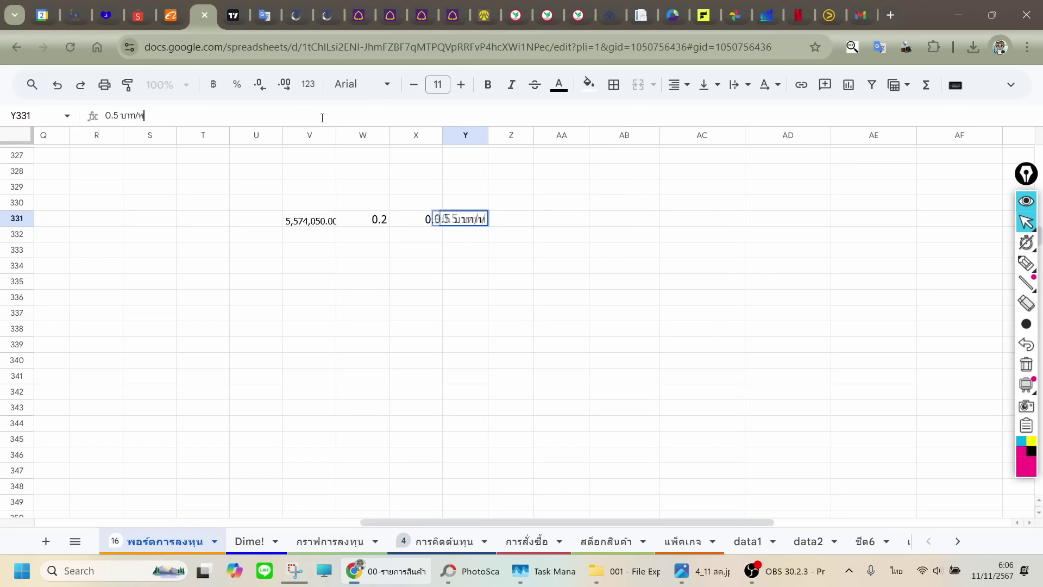
text(ุ้น/ป)
key(Return)
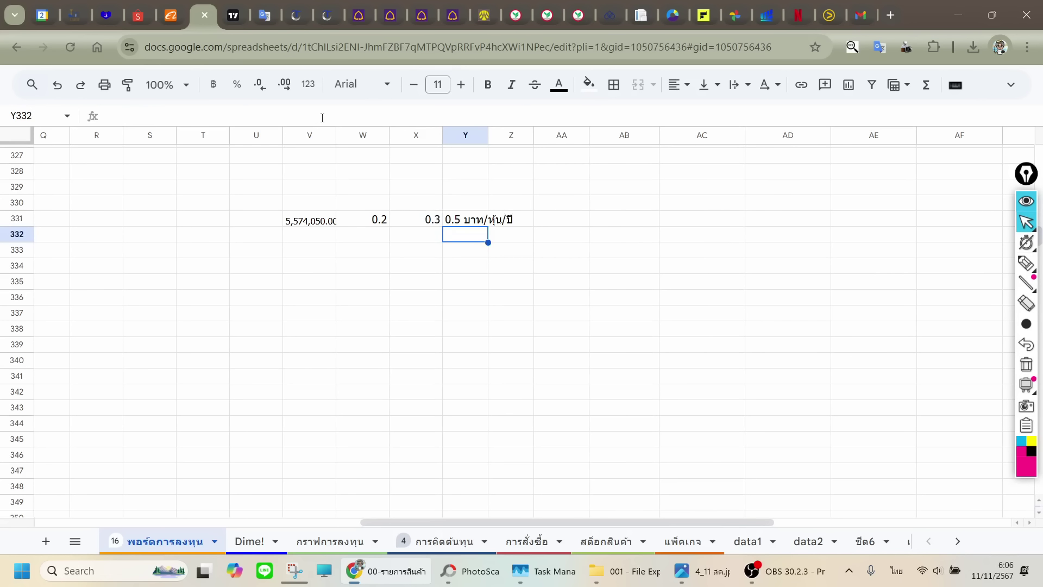
Check LH's latest price on the TradingView chart and calculate the holding's current value in spreadsheet cell V332 with =655000*5.5.
key(Up)
key(Left)
key(Left)
key(Left)
key(Down)
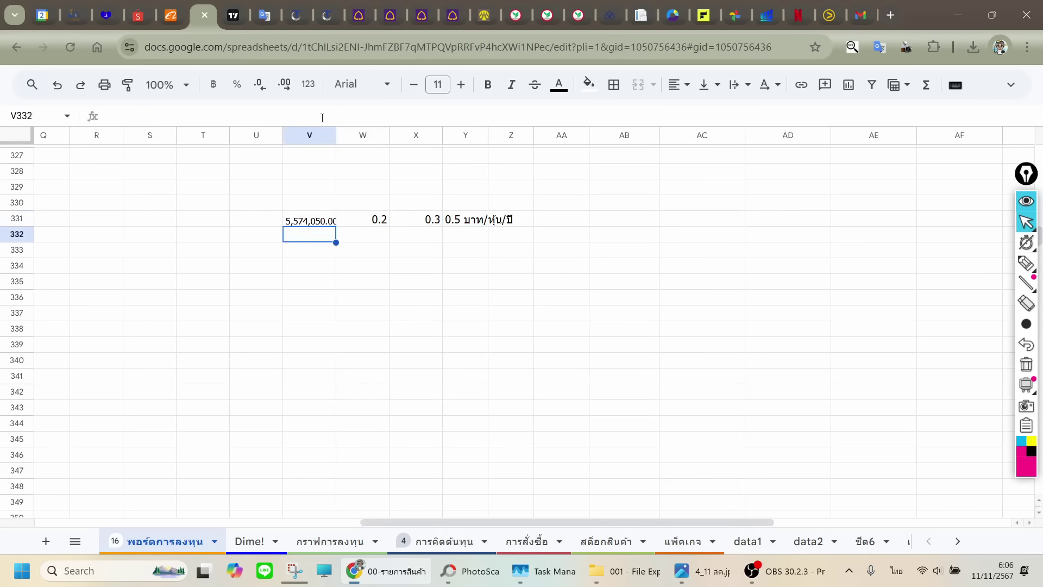
click(231, 12)
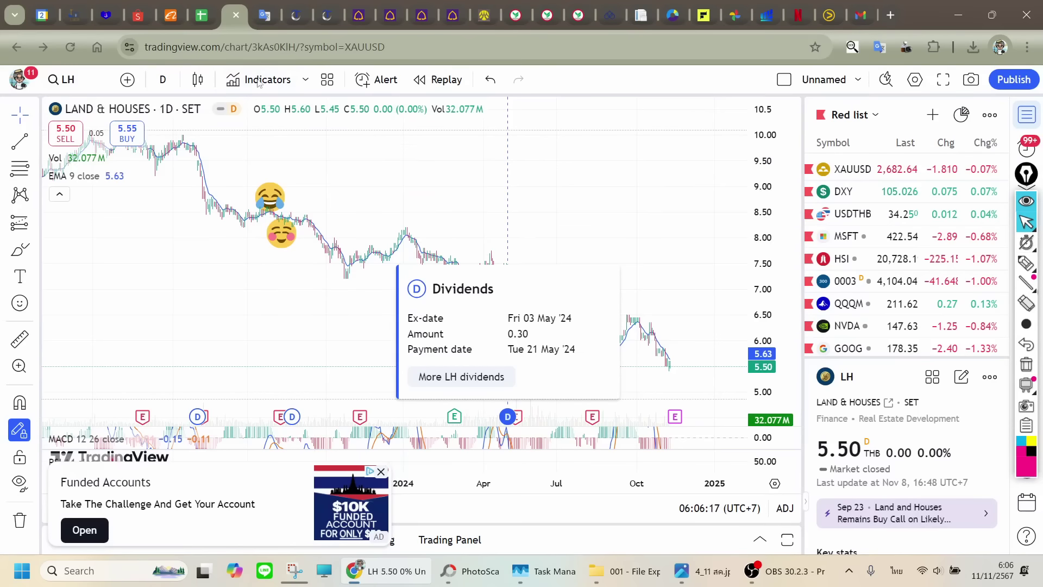
drag(668, 266, 646, 263)
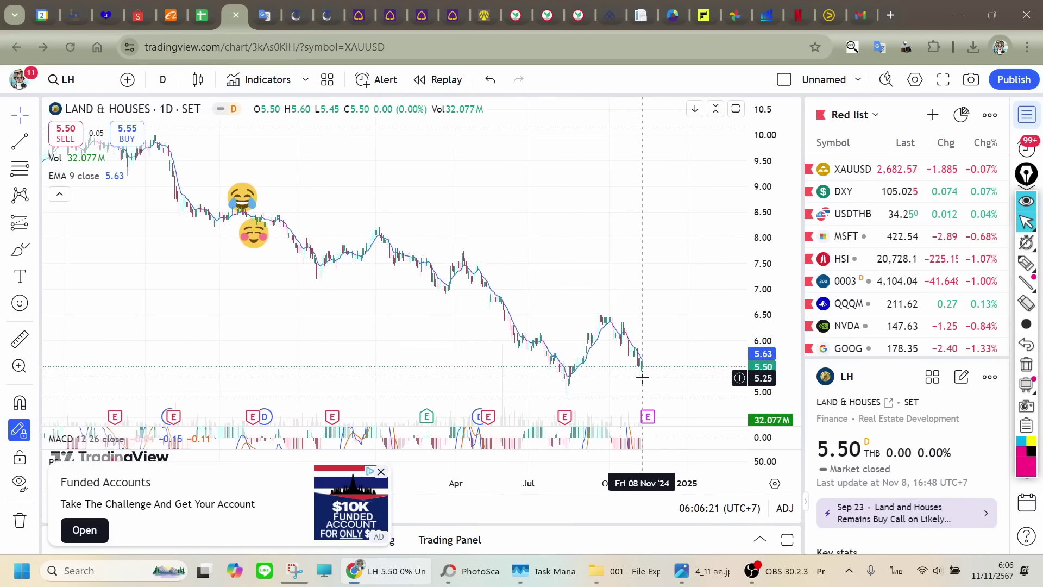
click(197, 12)
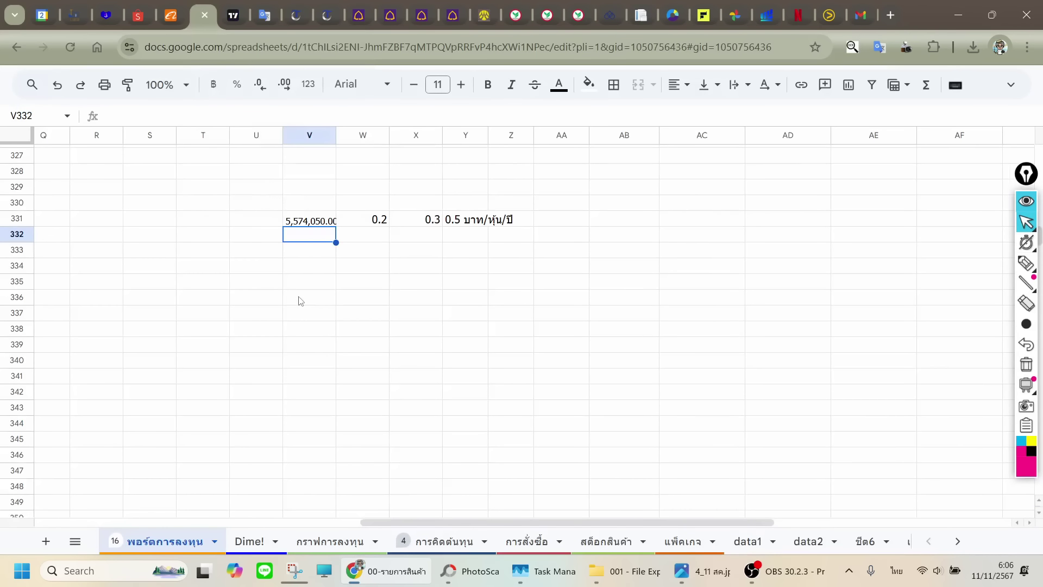
text(ข)
key(grave)
text(=)
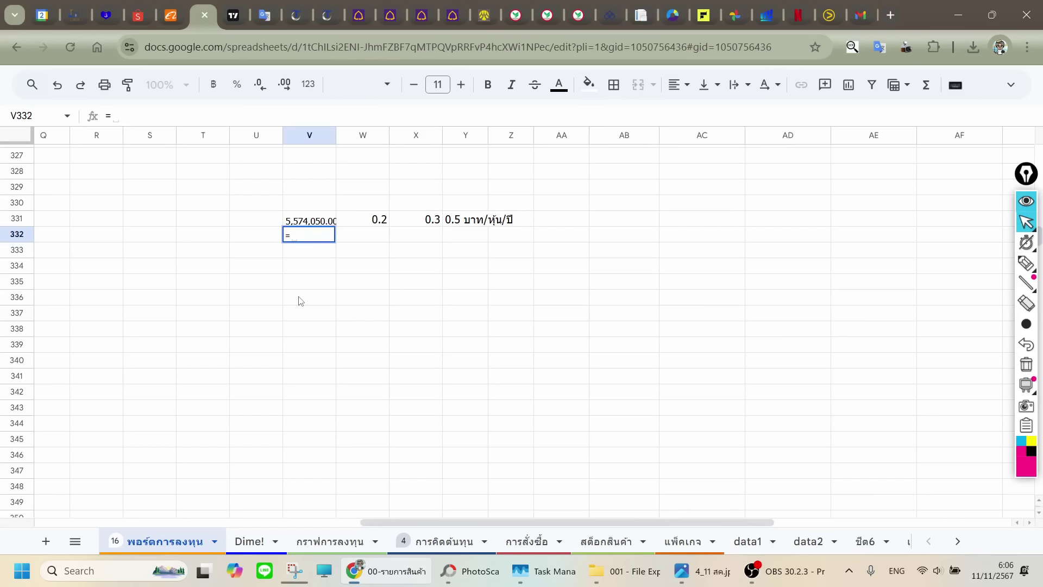
text(655000)
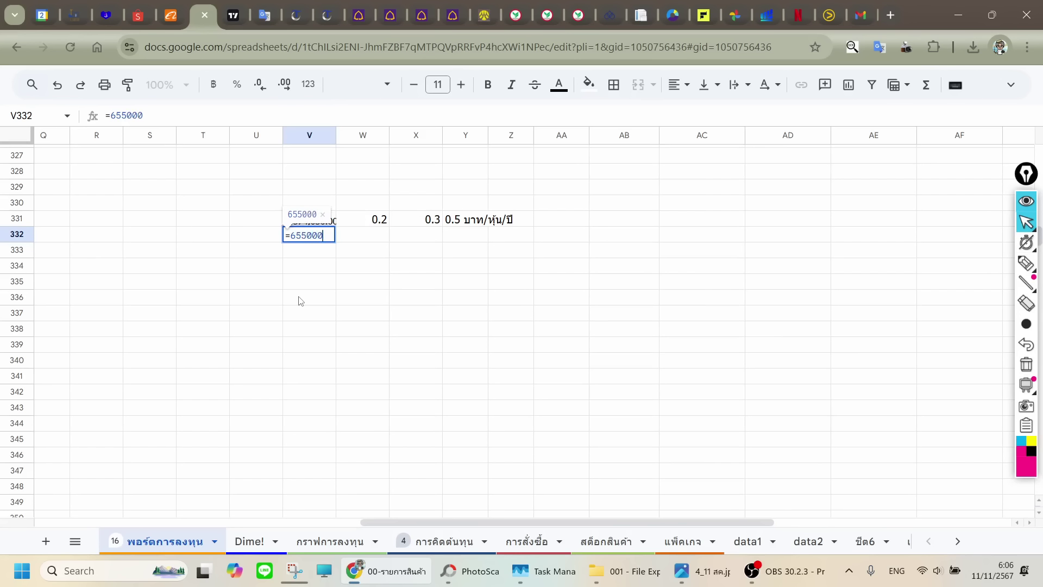
text(*5.5)
key(Return)
Reduce the font size of cell V332 to 9.
key(Up)
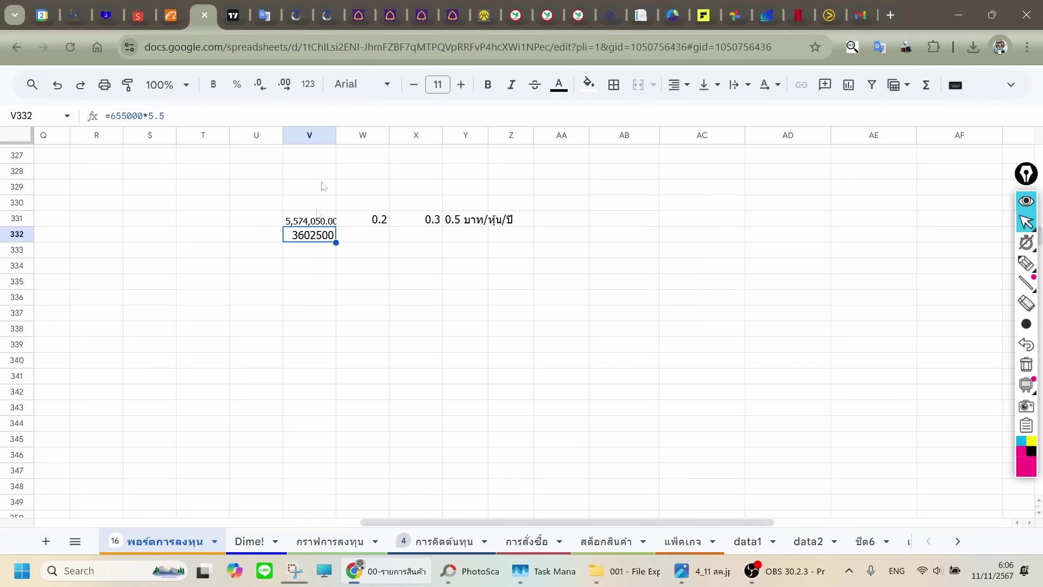
click(415, 86)
click(415, 86)
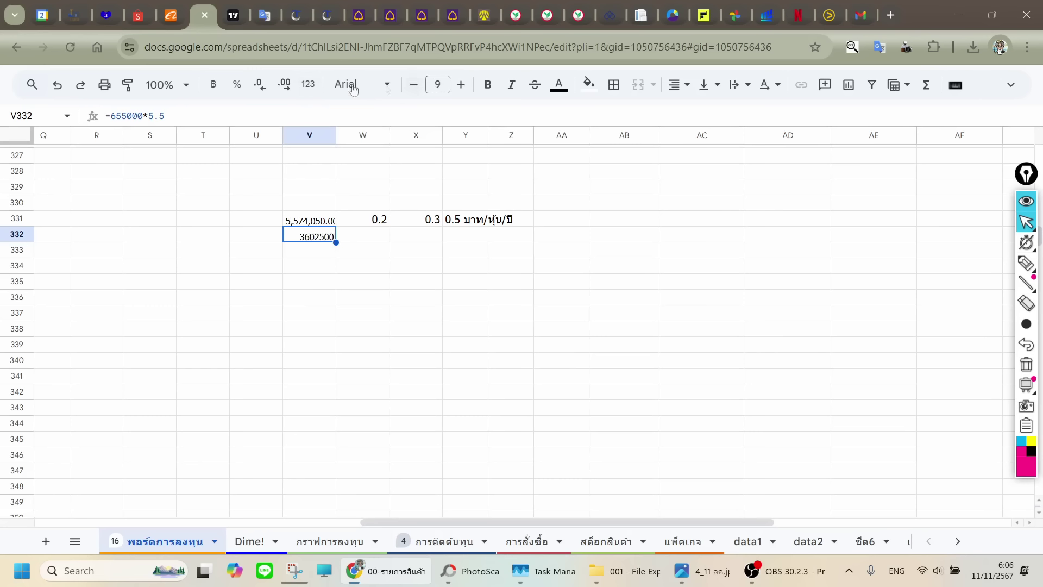
Apply the number formatting of cell V331 to cell V332.
click(313, 89)
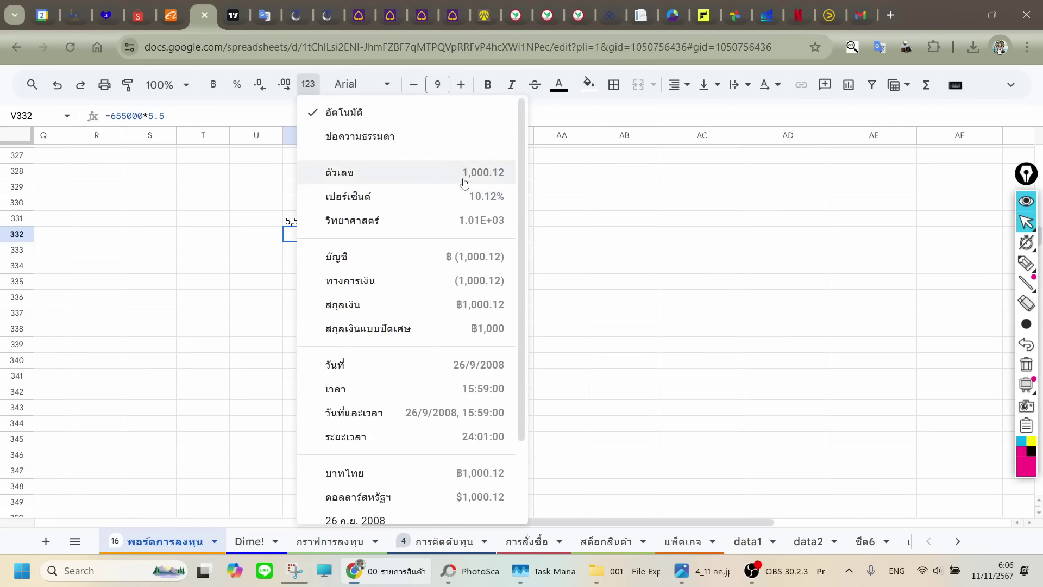
click(265, 175)
click(296, 219)
click(128, 85)
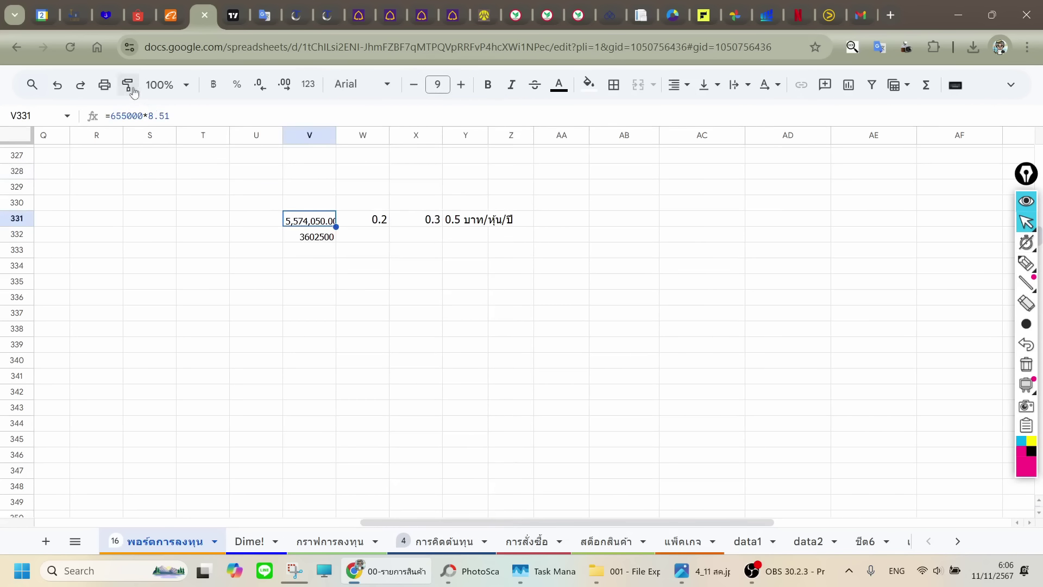
click(318, 239)
click(343, 175)
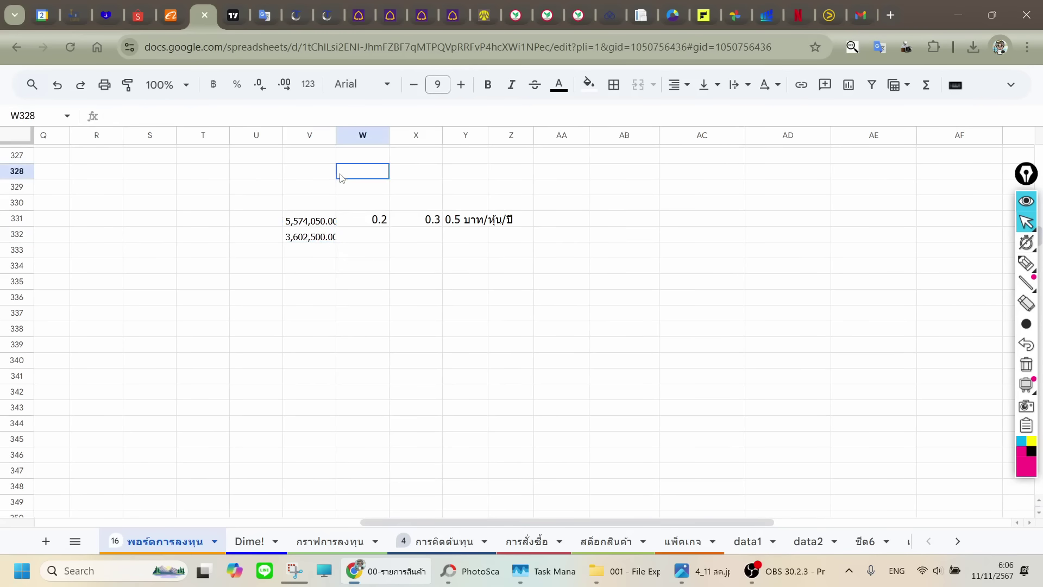
Reduce the font size of cells V331:V332 to 8.
drag(311, 224, 315, 239)
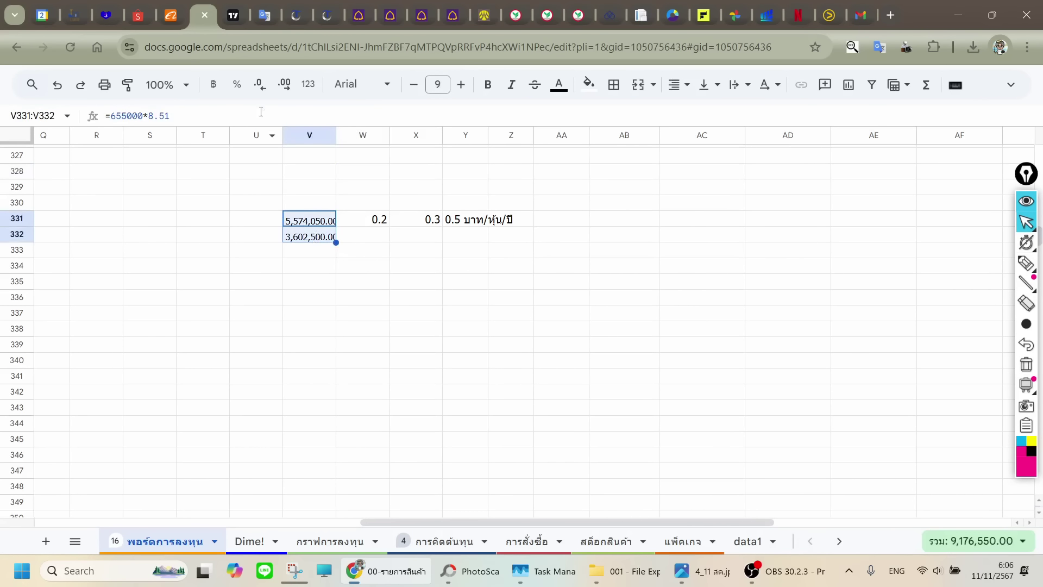
click(414, 84)
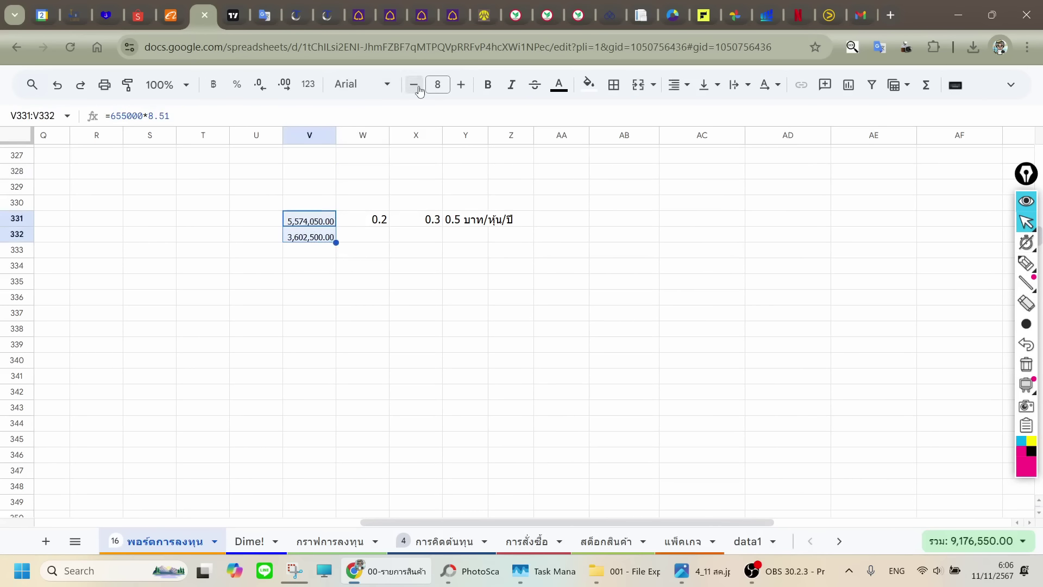
click(379, 171)
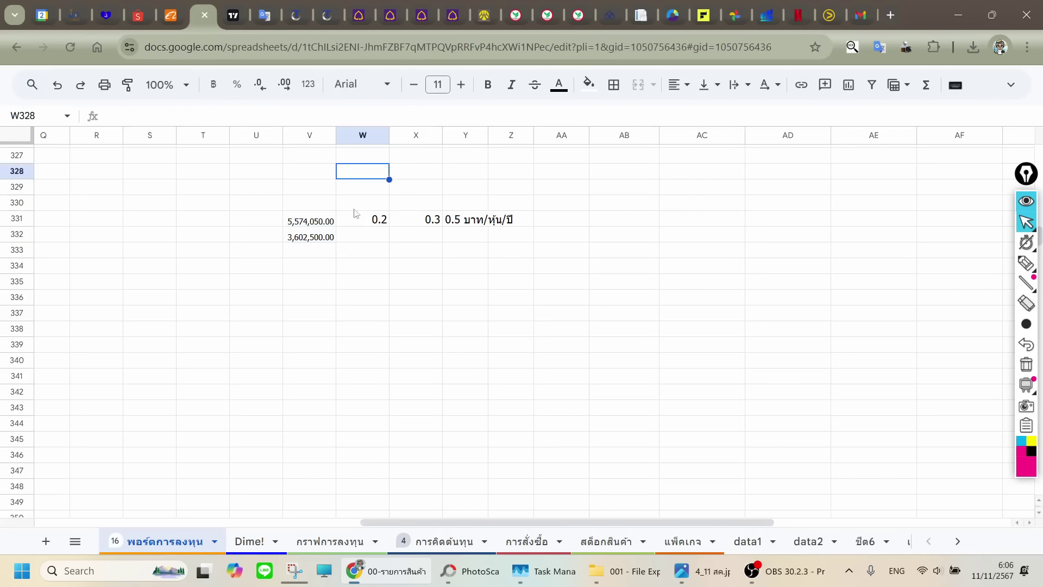
Calculate the holding's unrealised loss in cell V333 with the formula =V332-V331.
click(306, 255)
text(=)
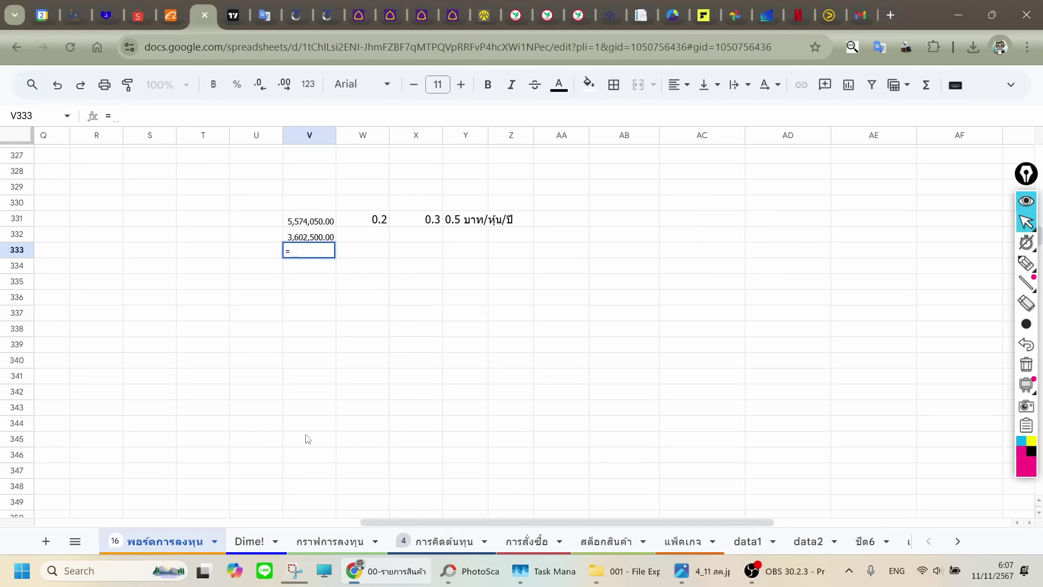
click(305, 235)
text(-)
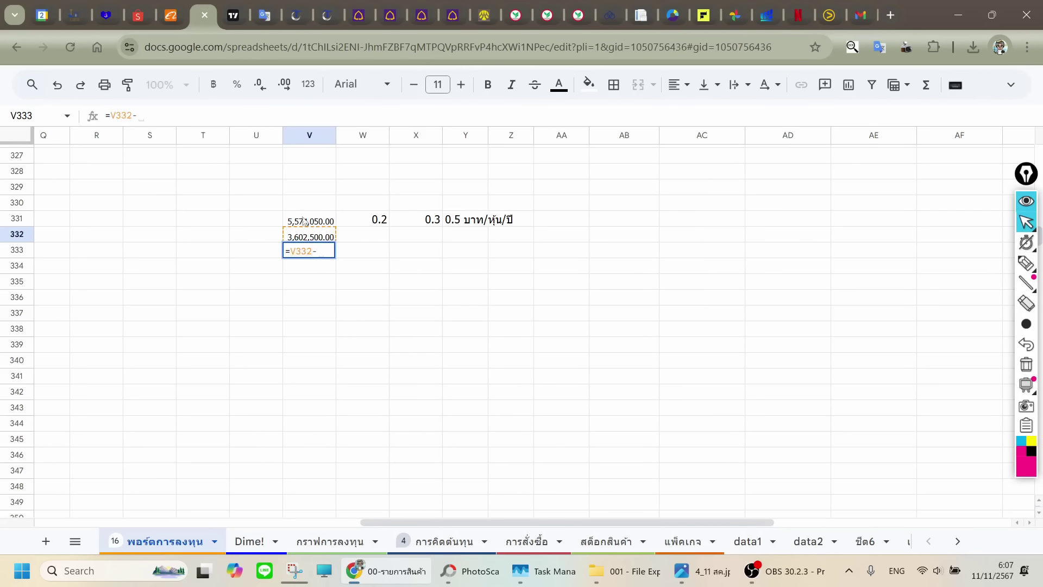
click(305, 221)
key(Return)
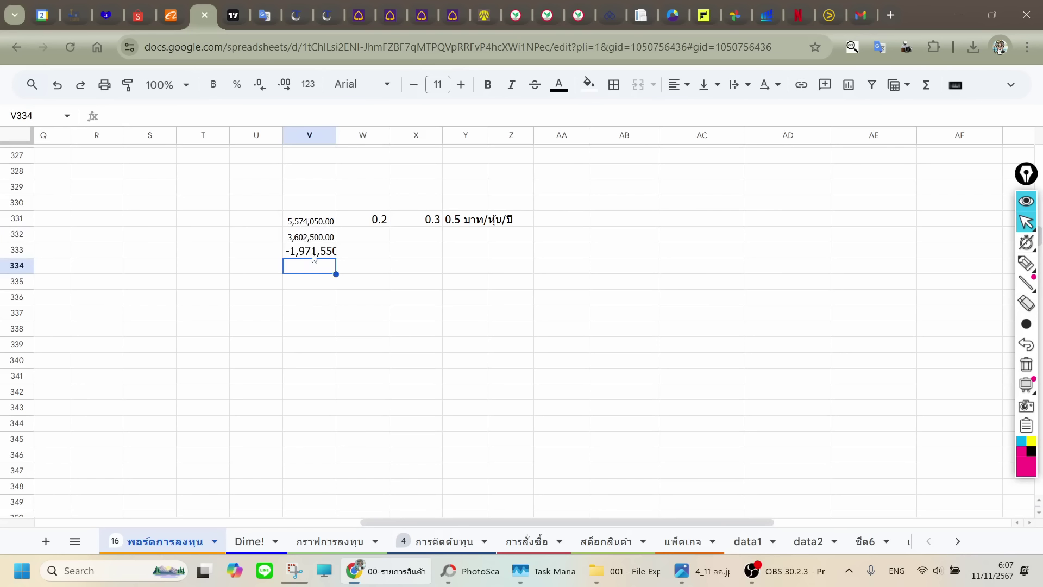
Copy the formatting of cell V332 to the loss in V333 and colour its text red.
click(314, 237)
click(127, 84)
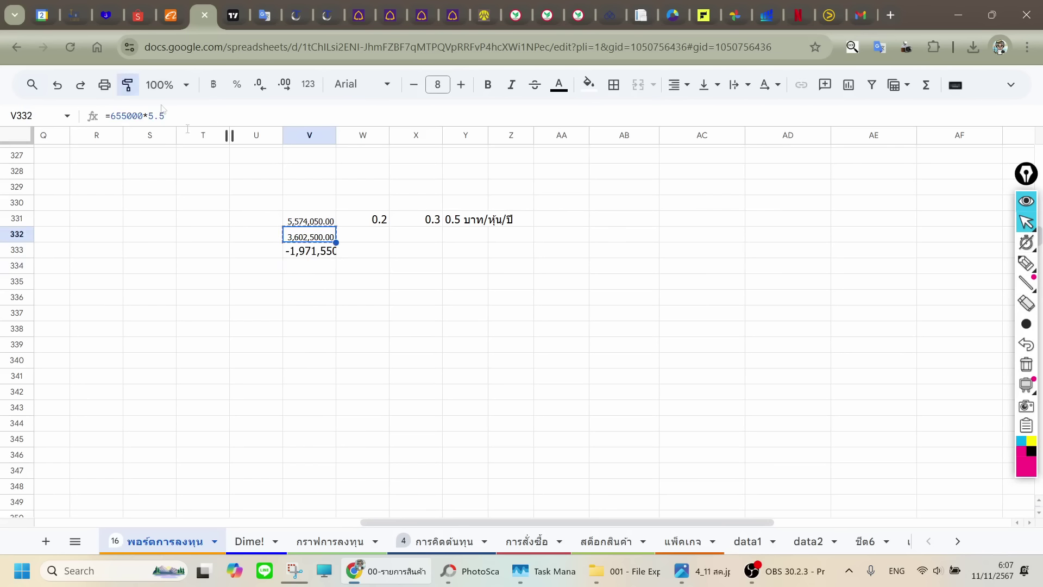
click(300, 253)
click(418, 250)
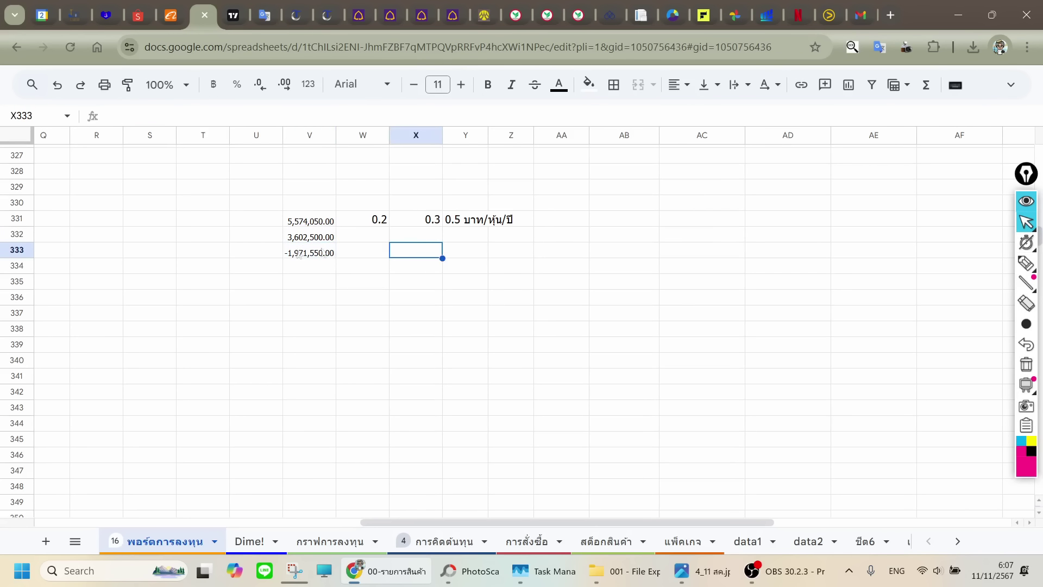
click(293, 255)
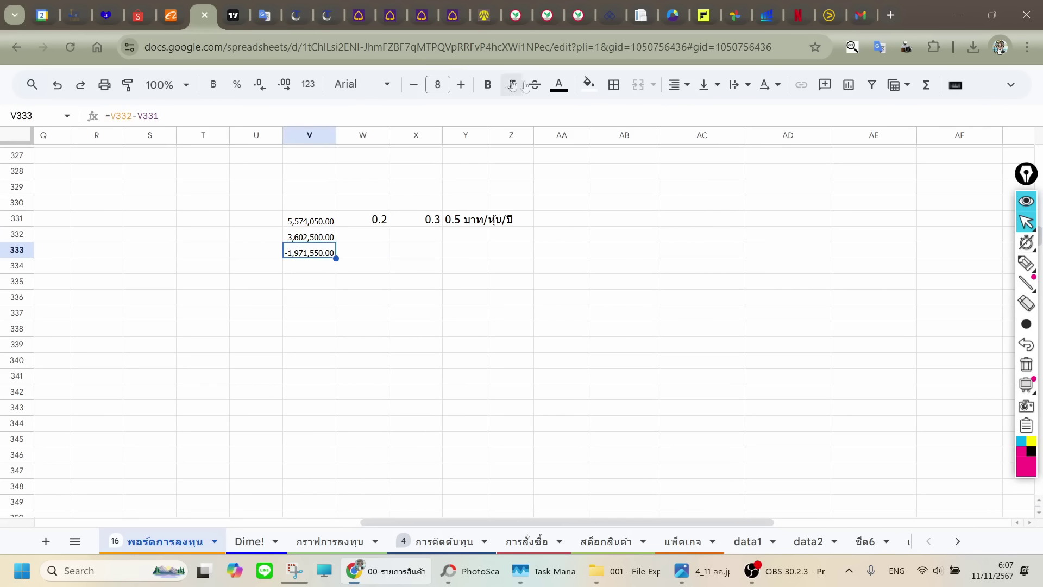
click(564, 93)
click(579, 153)
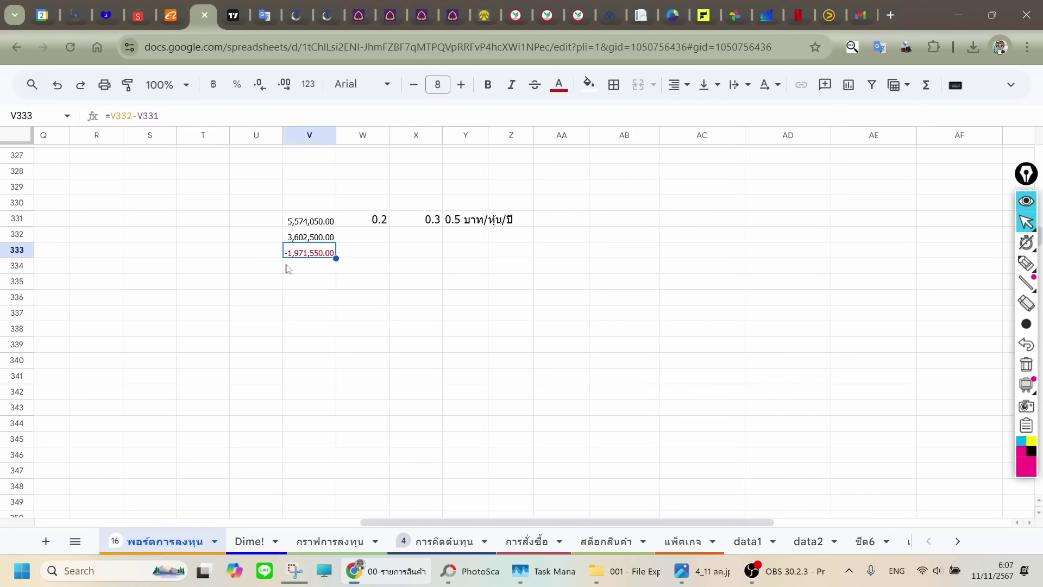
click(268, 251)
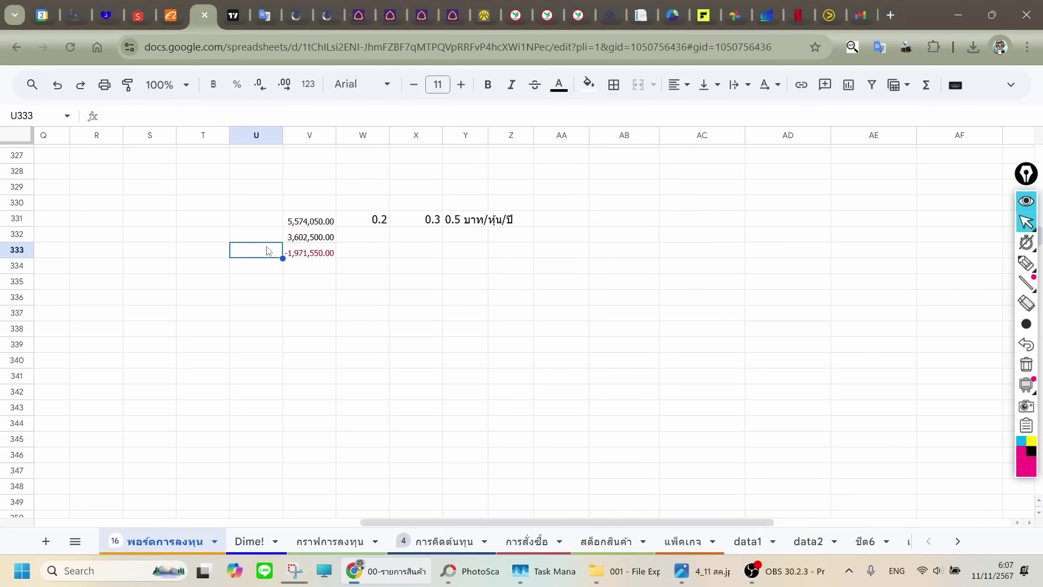
click(303, 267)
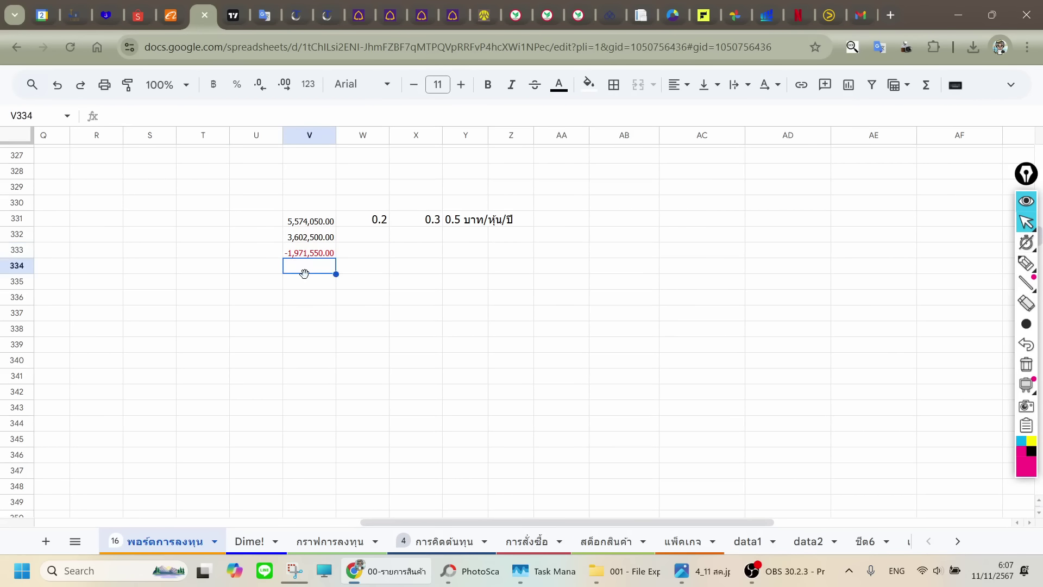
text(=)
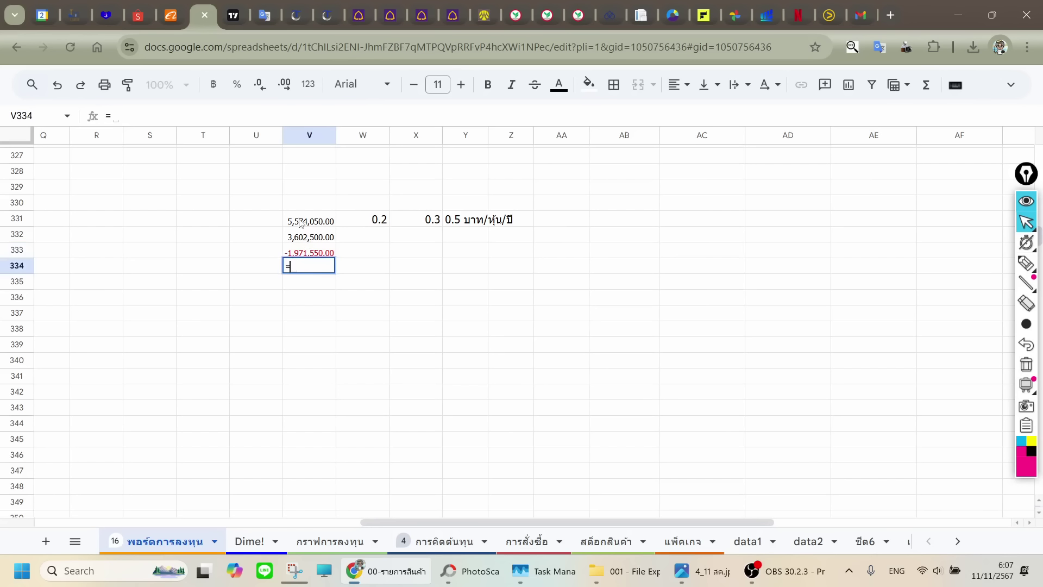
key(BackSpace)
click(271, 248)
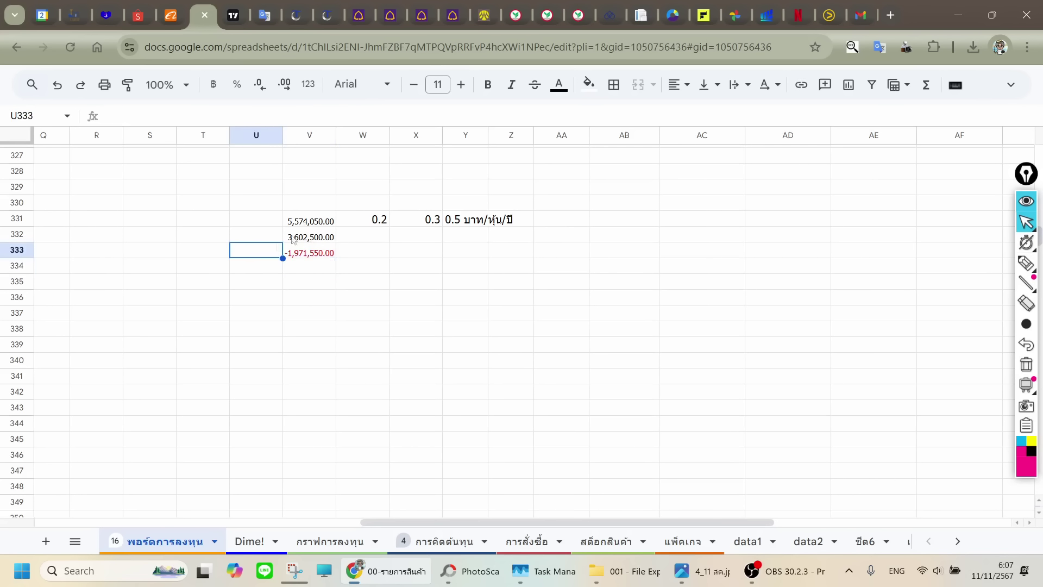
click(267, 270)
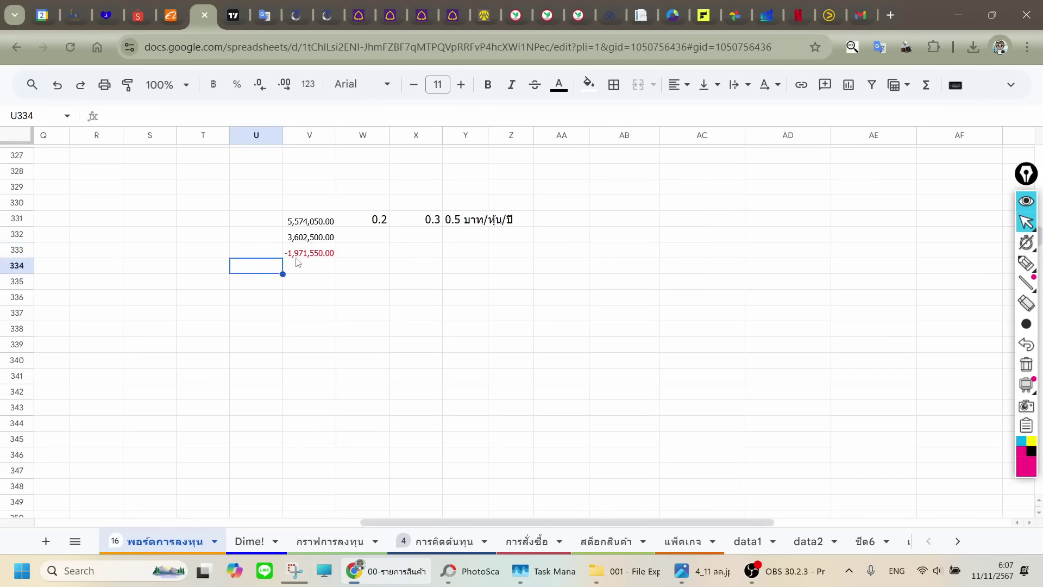
click(307, 257)
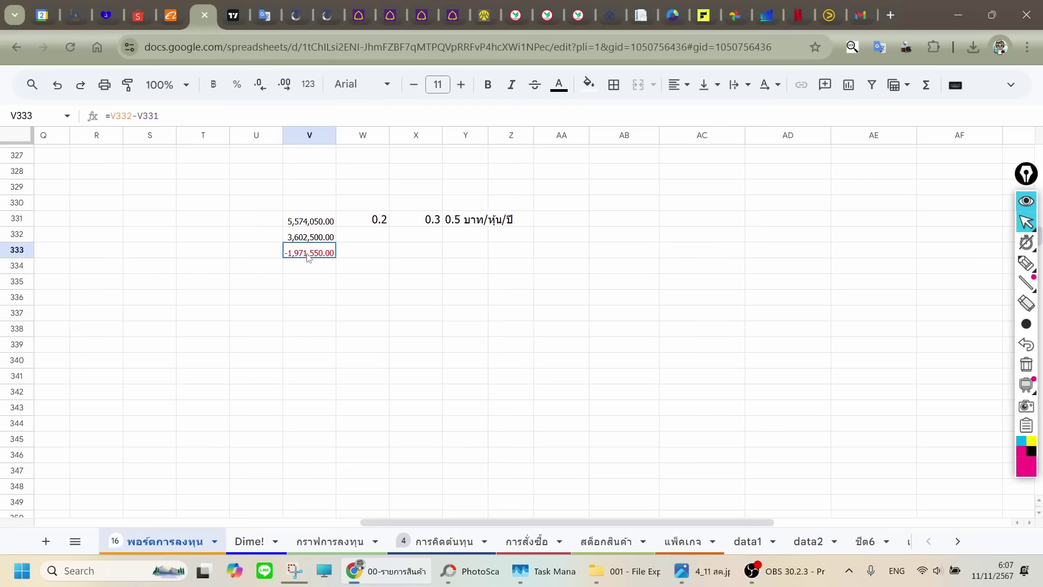
click(260, 255)
click(299, 253)
Make the yearly dividend in cells Y331:Z331 bold and give it a bright green fill.
drag(466, 221, 518, 224)
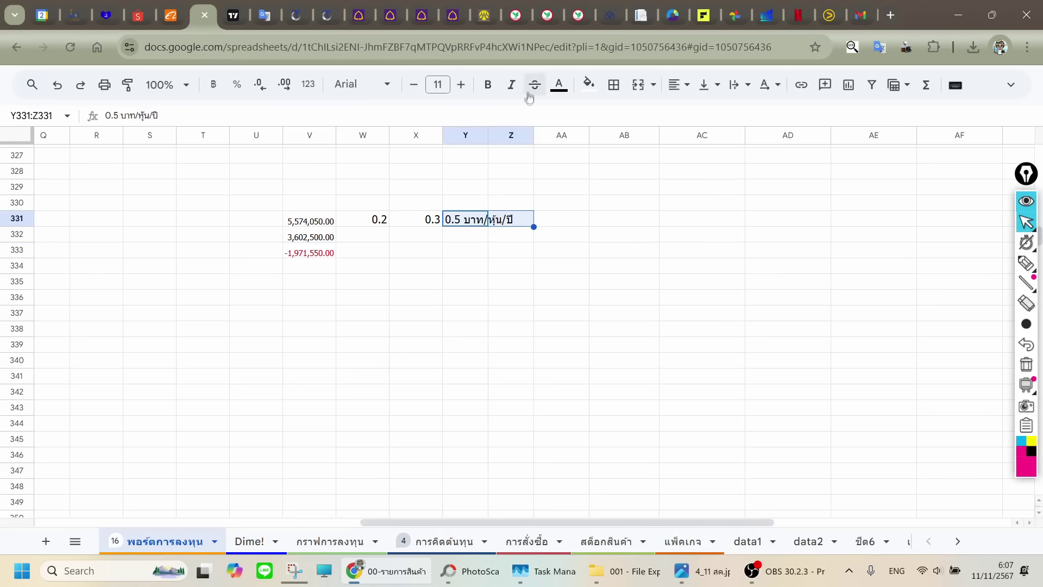
click(487, 84)
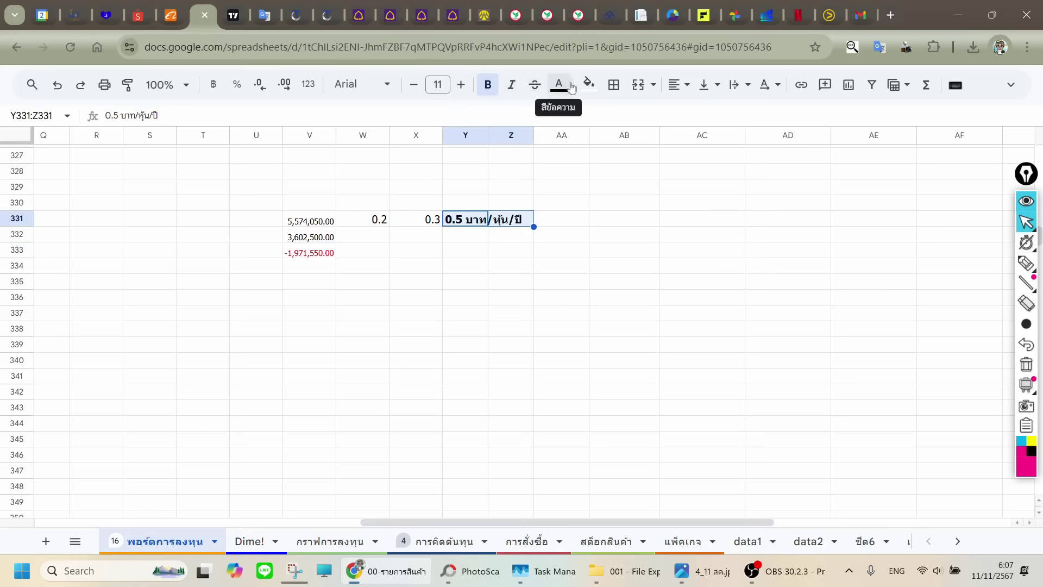
click(588, 85)
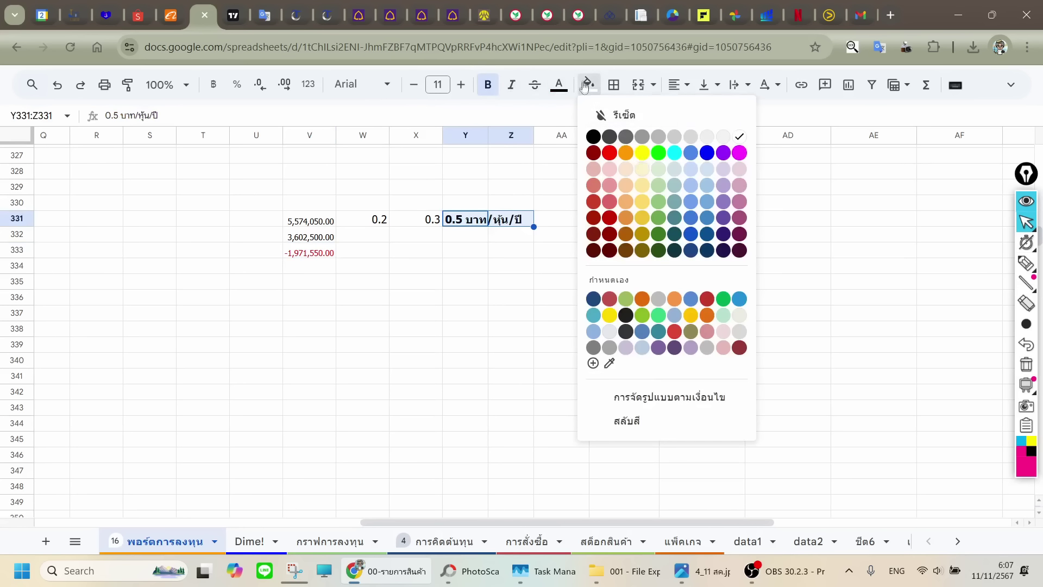
click(658, 154)
click(632, 208)
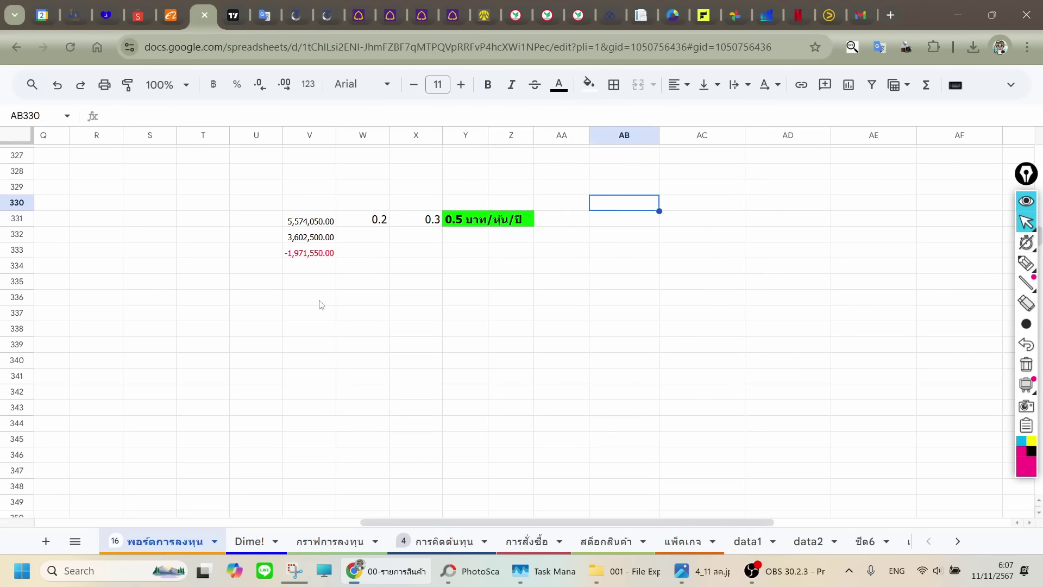
Calculate the total dividend received per year in cell Y332 as 0.5 times 655000 shares, dismissing the autofill suggestion.
click(313, 271)
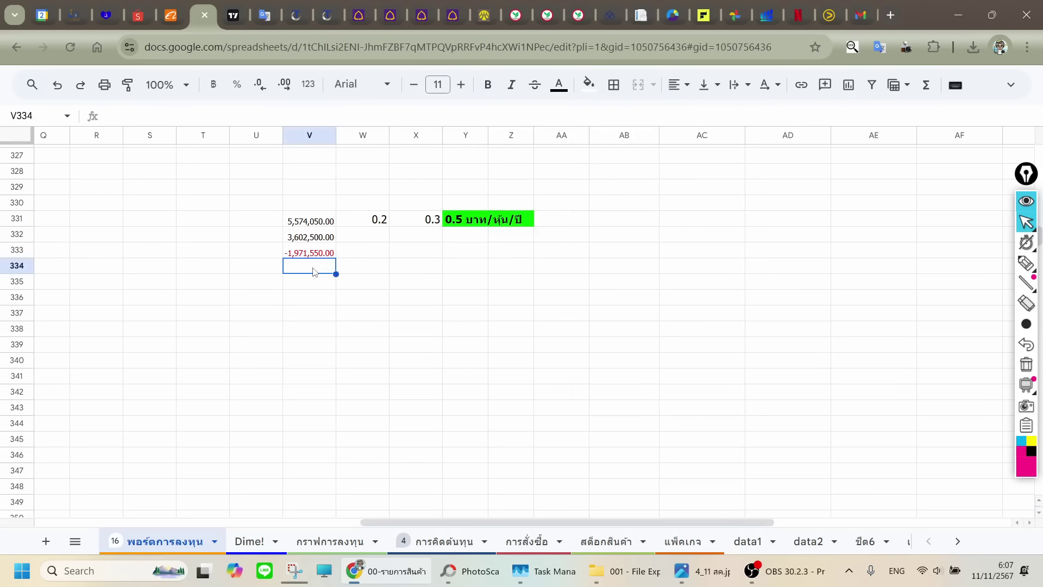
click(455, 242)
text(=)
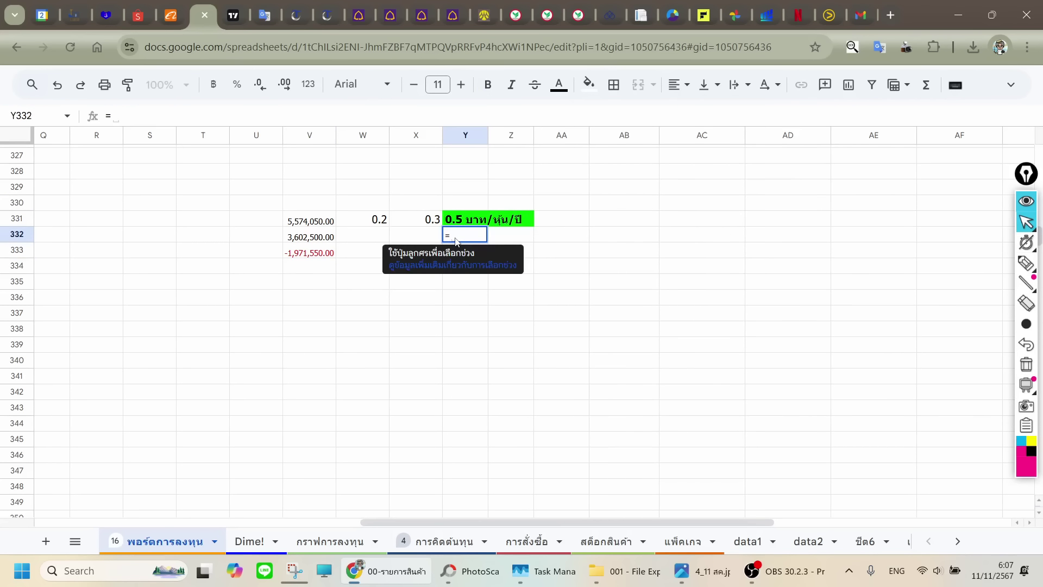
text(.5*)
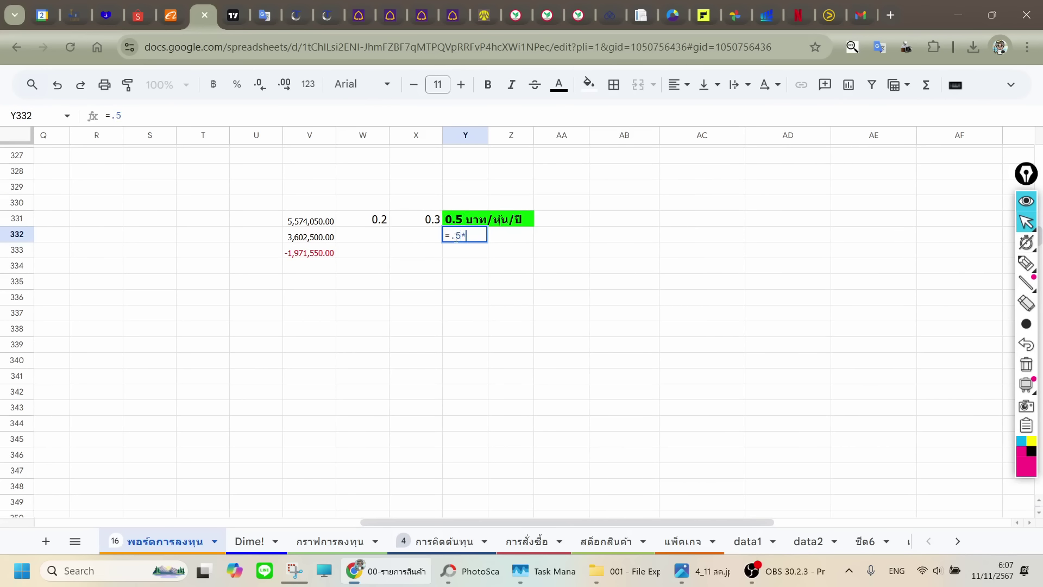
text(65)
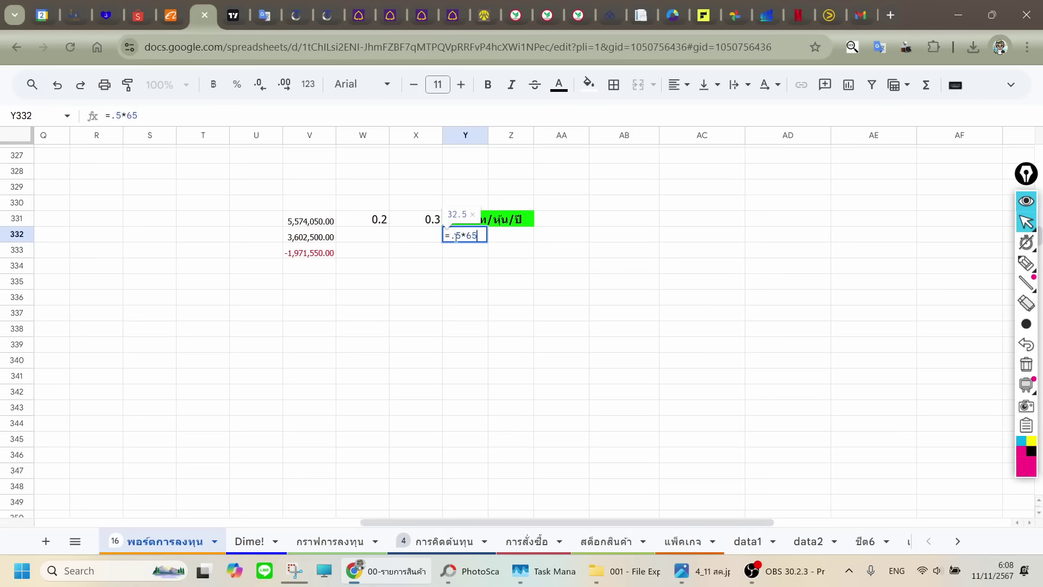
text(5000)
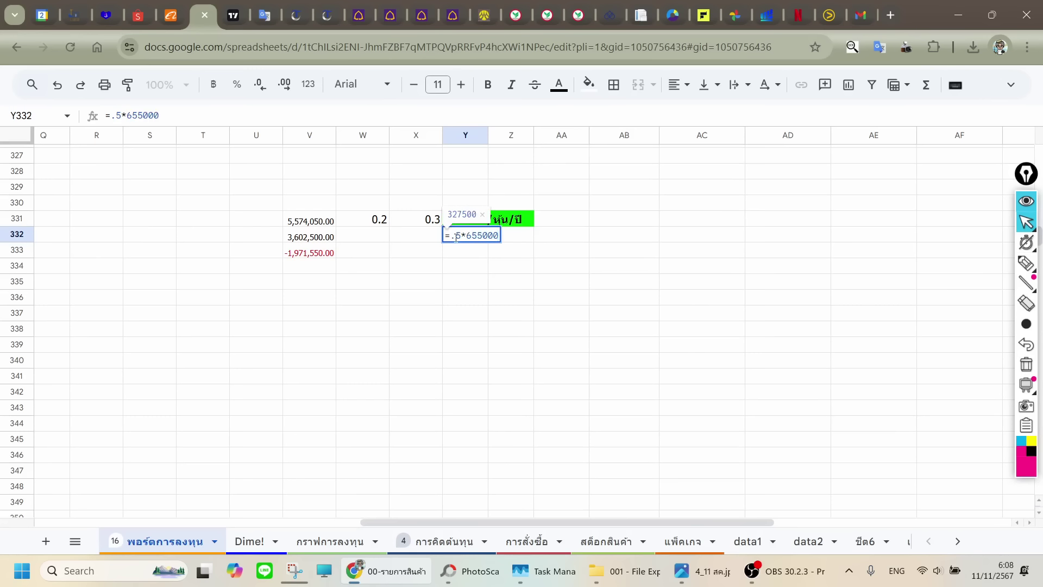
key(Return)
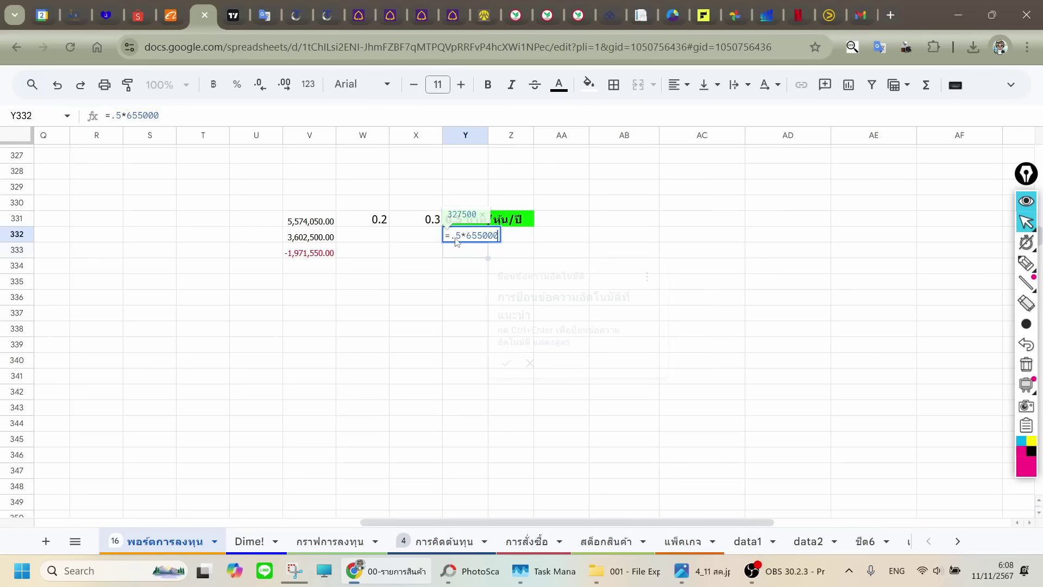
key(Escape)
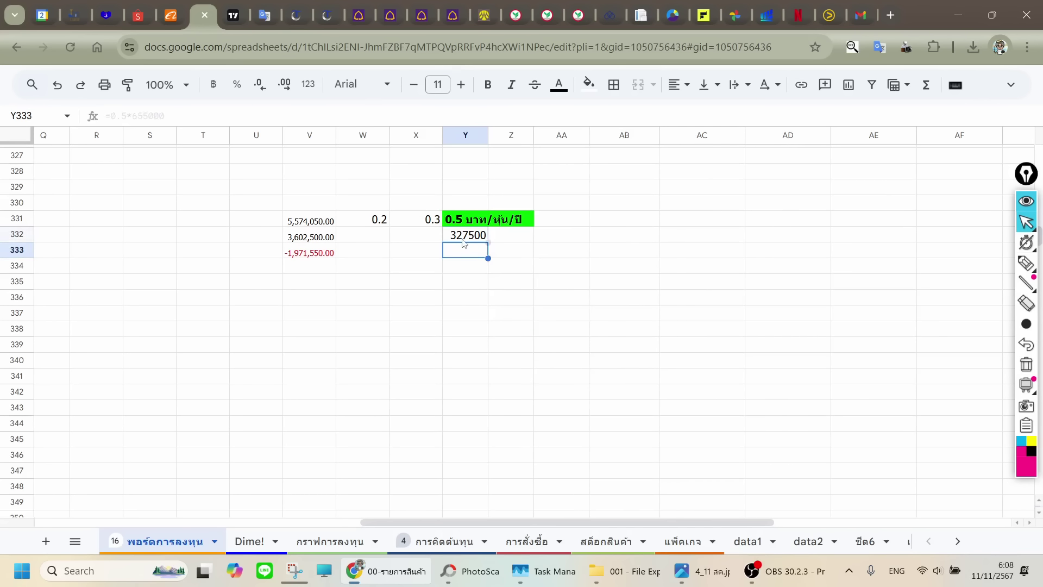
Copy the number format and font size of cell V332 to the yearly dividend total in Y332.
click(463, 238)
click(332, 315)
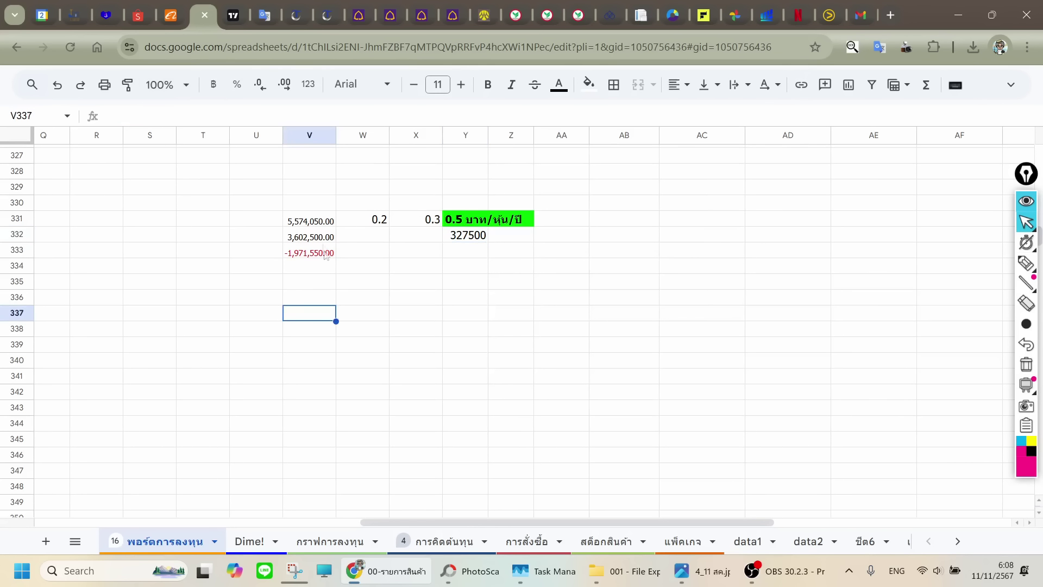
click(324, 240)
click(127, 85)
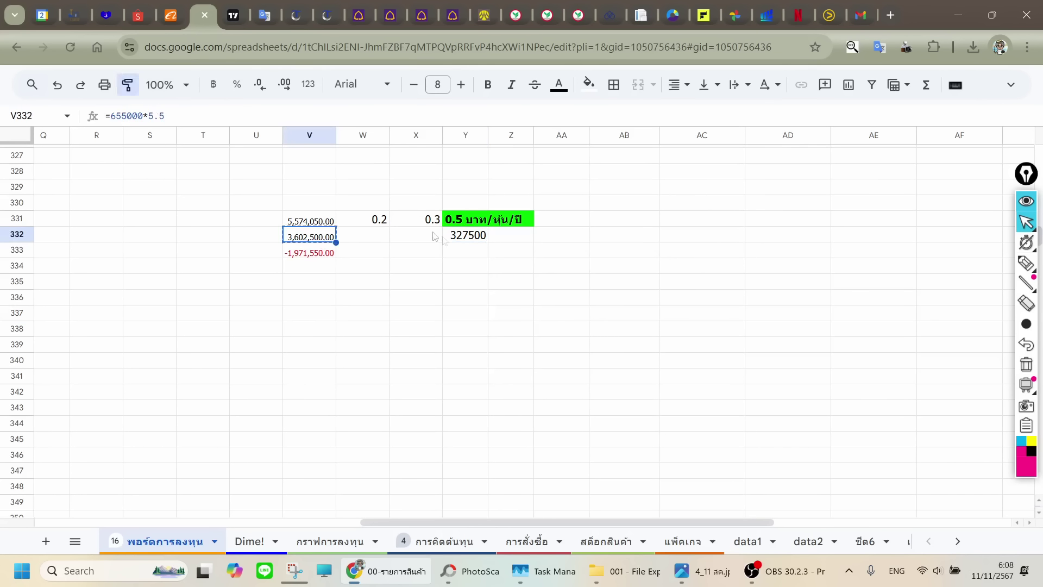
click(455, 241)
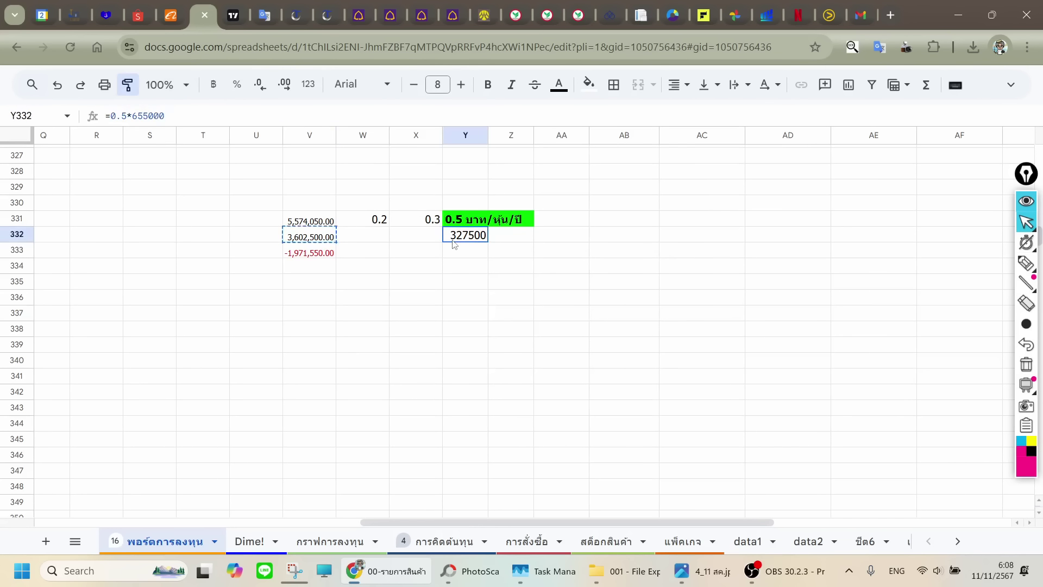
click(520, 237)
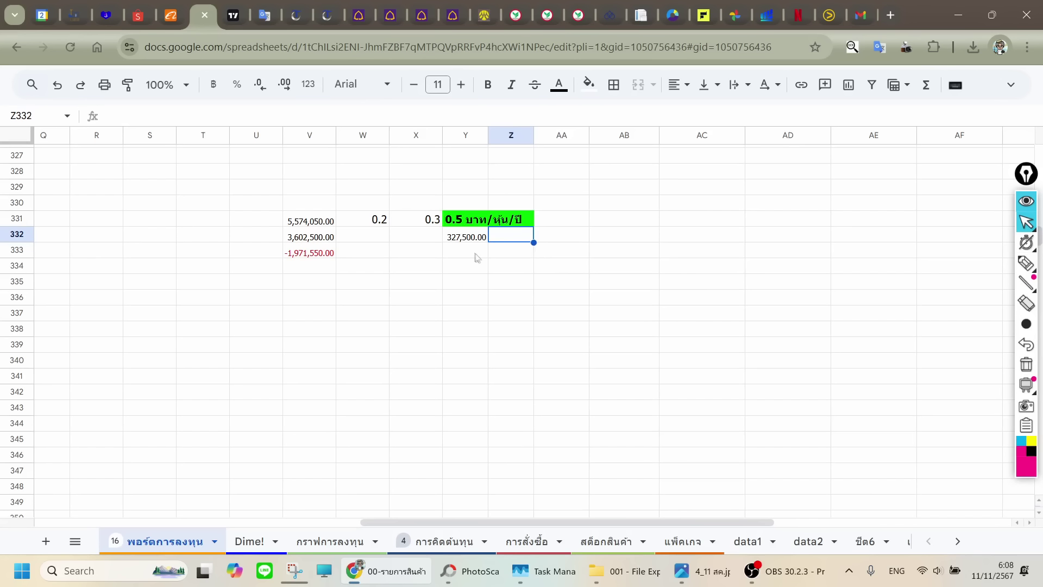
click(466, 237)
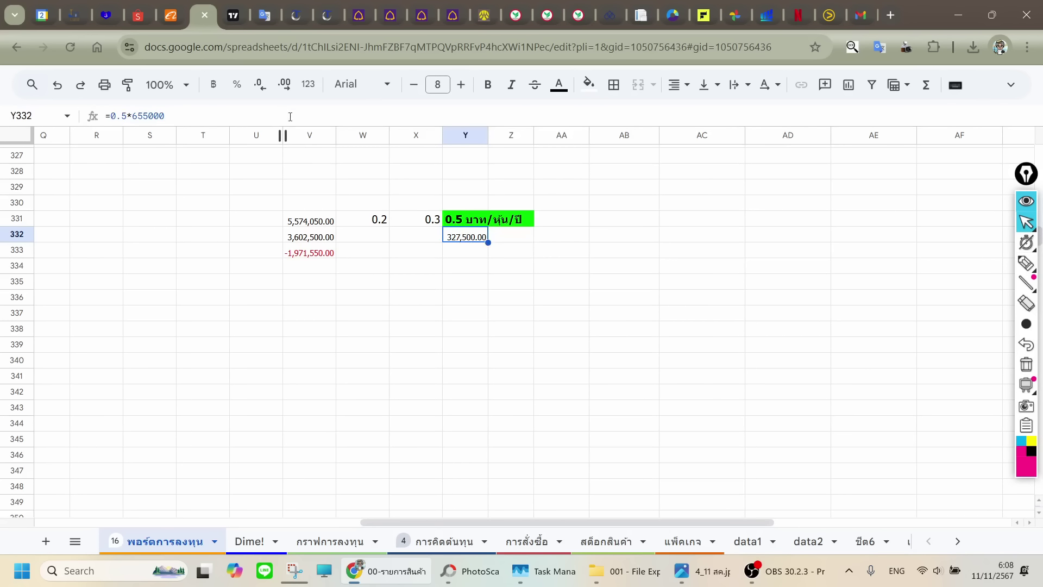
Enter the unit label "บาท/ปี" in cell Z332, beside the total yearly dividend.
click(519, 239)
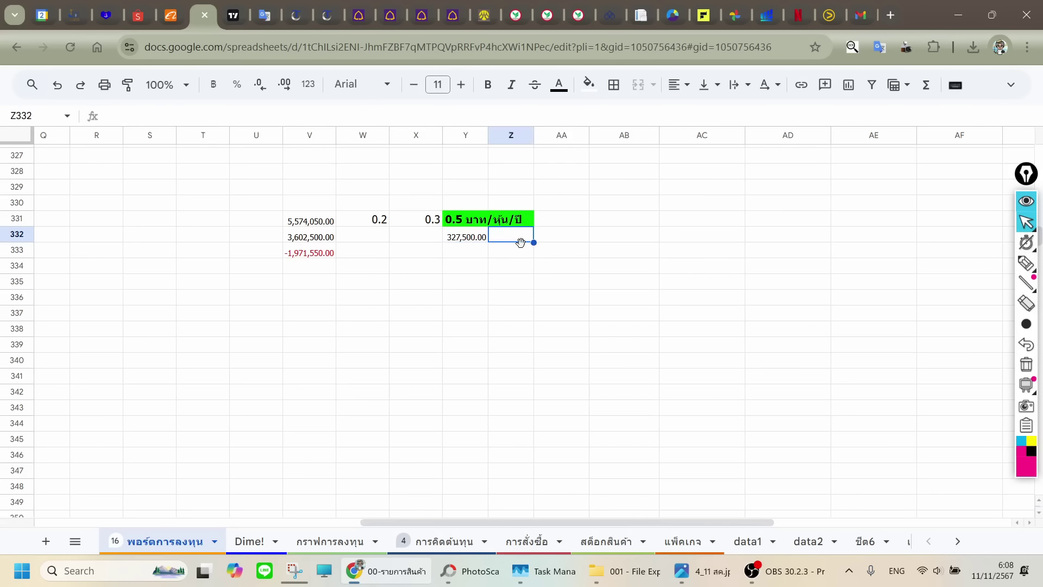
key(grave)
text(บาท)
key(grave)
text(/)
key(grave)
text(ป)
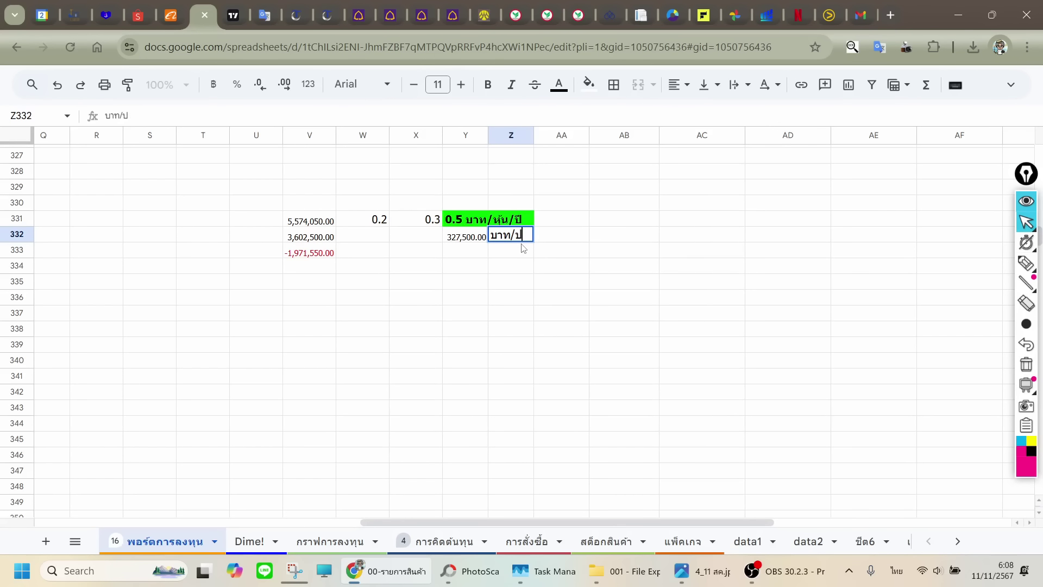
key(Return)
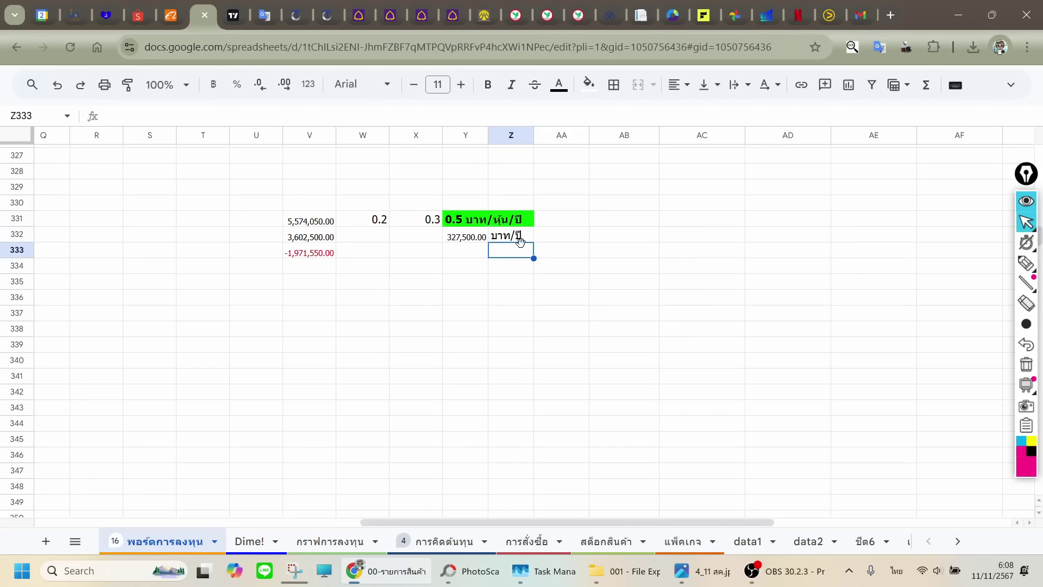
Label the total yearly dividend by entering "ปันผล" in cell X332.
click(414, 240)
text(ปันผล)
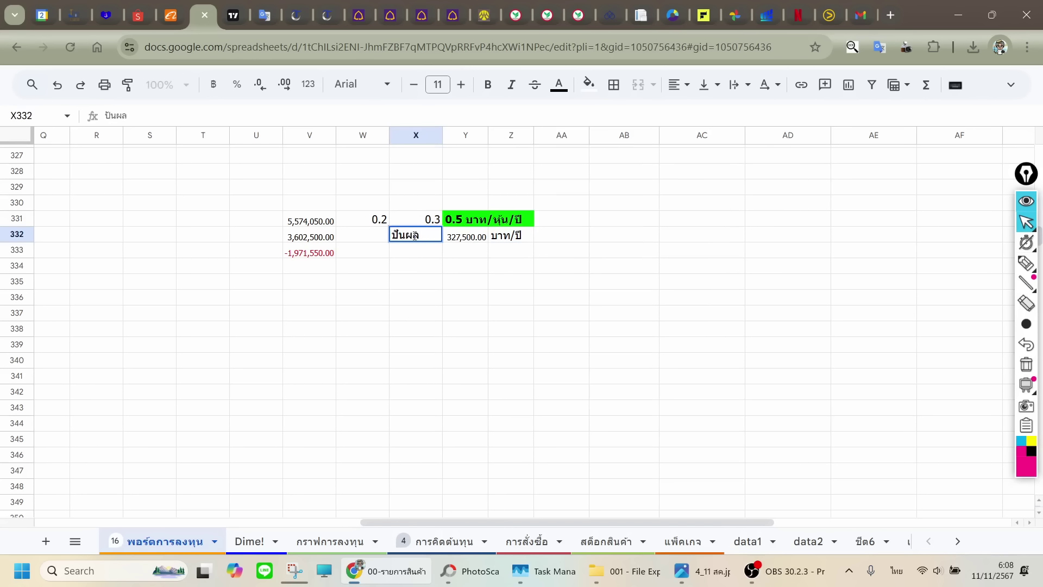
key(Return)
Set the dividend row X332:Z332 to font size 9 and make it bold.
drag(414, 239, 497, 239)
click(414, 84)
click(414, 84)
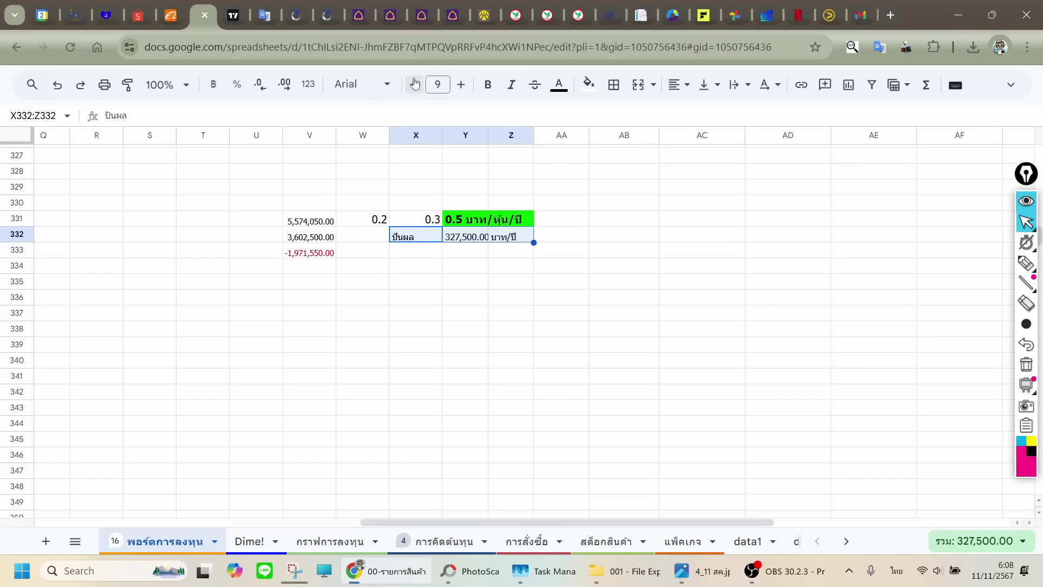
click(487, 84)
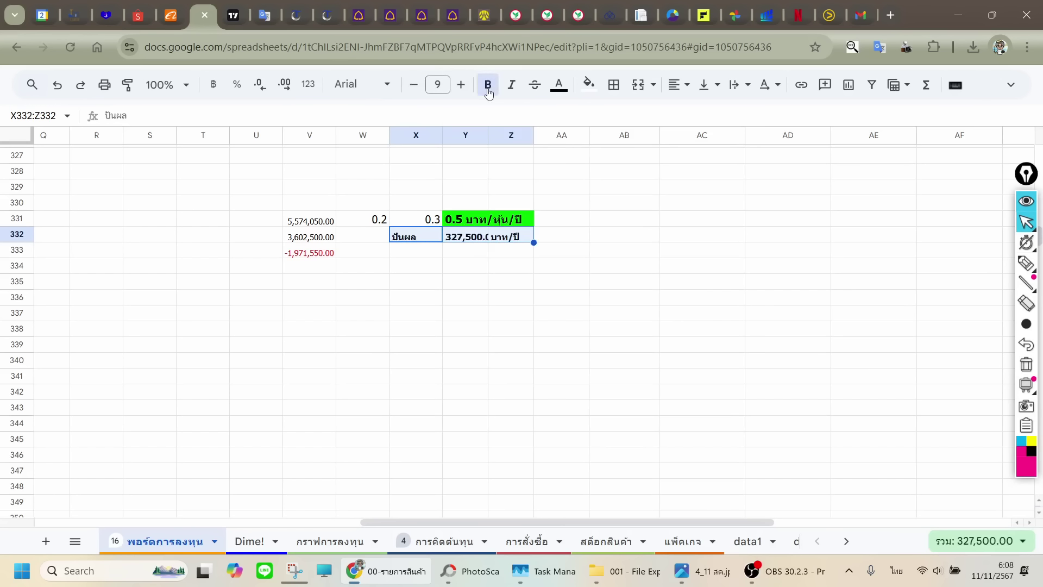
Remove both decimal places from the total dividend in cell Y332.
click(472, 238)
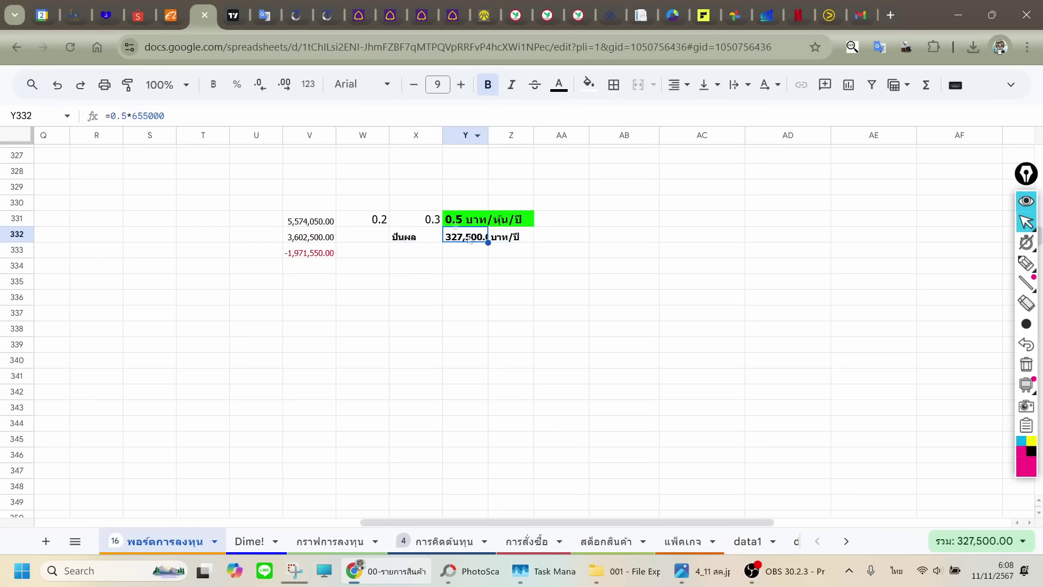
click(260, 84)
click(260, 84)
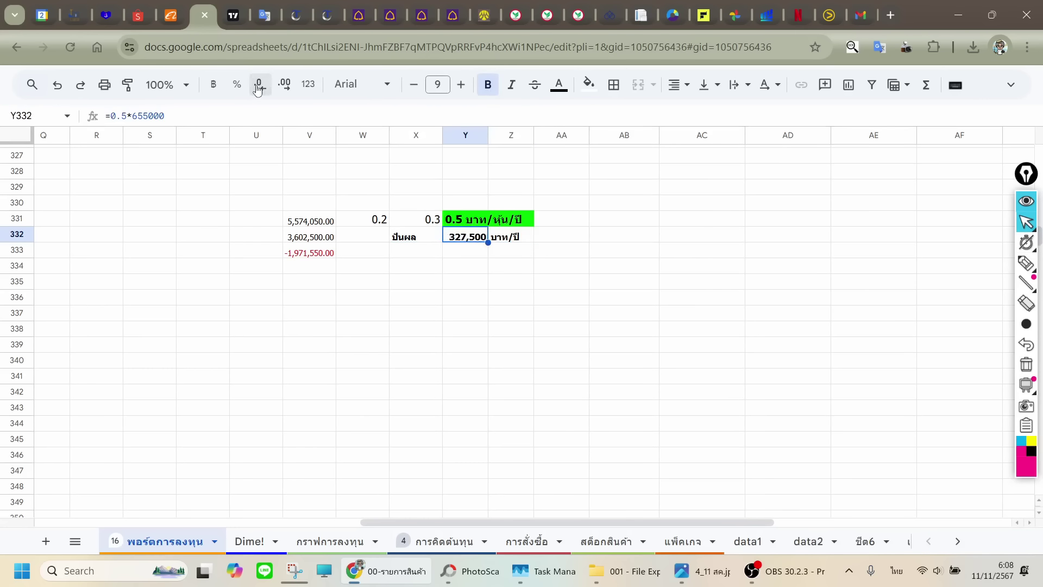
click(602, 236)
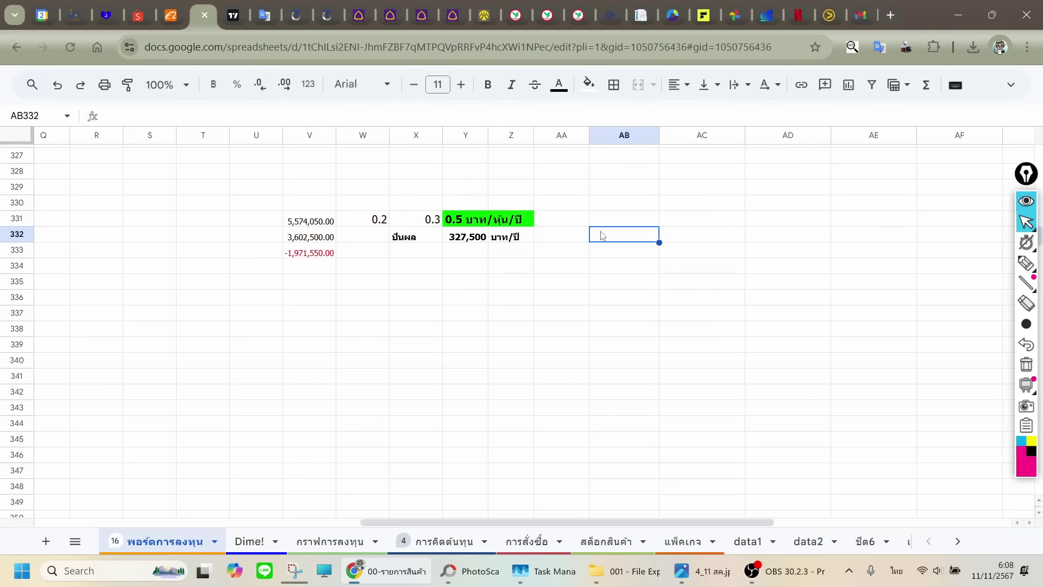
Compare the unrealised loss in V333 with the purchase cost in V331 and the yearly dividend in Y332.
click(313, 257)
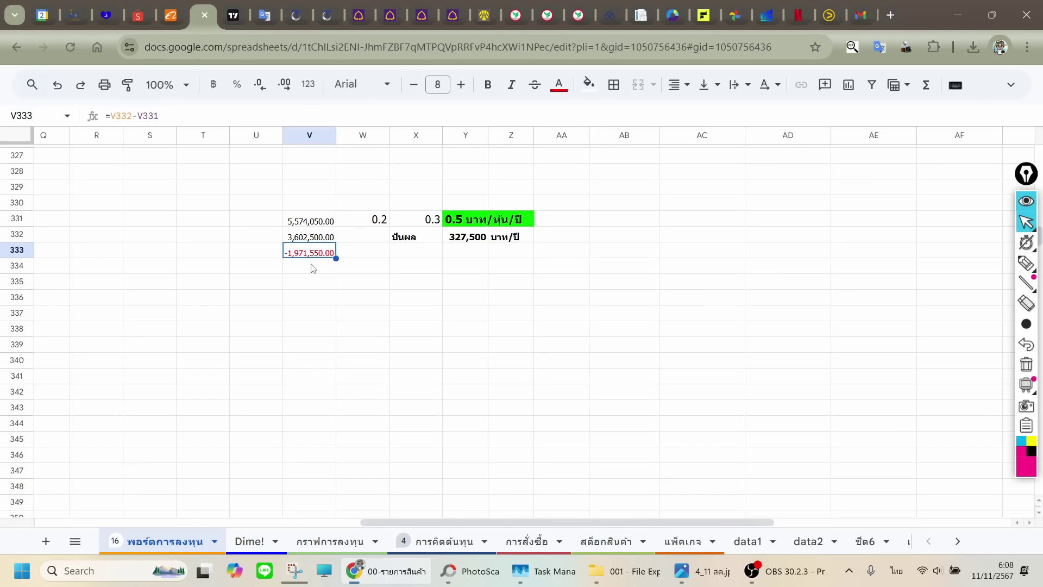
click(314, 270)
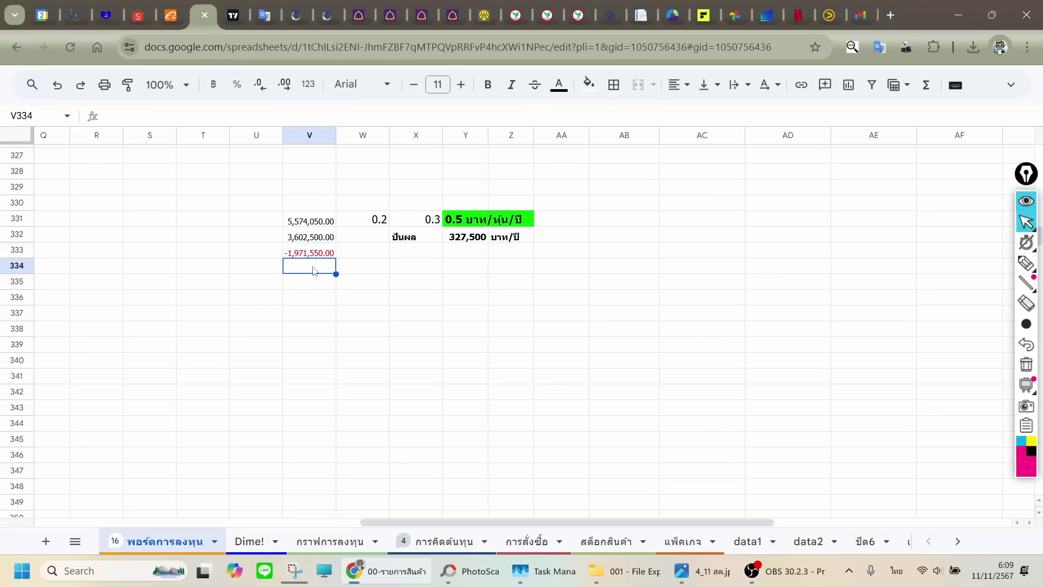
click(315, 226)
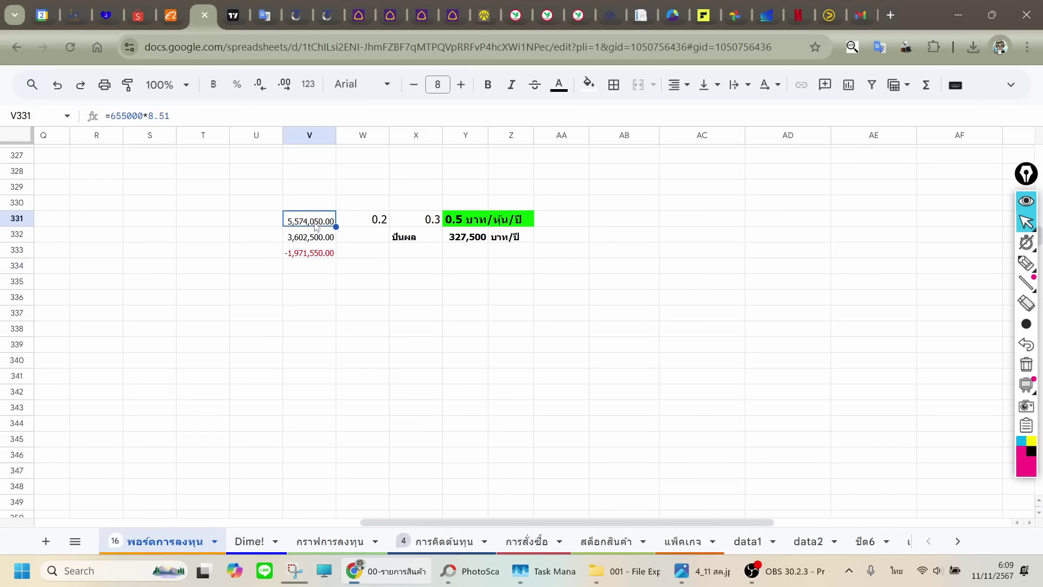
click(305, 268)
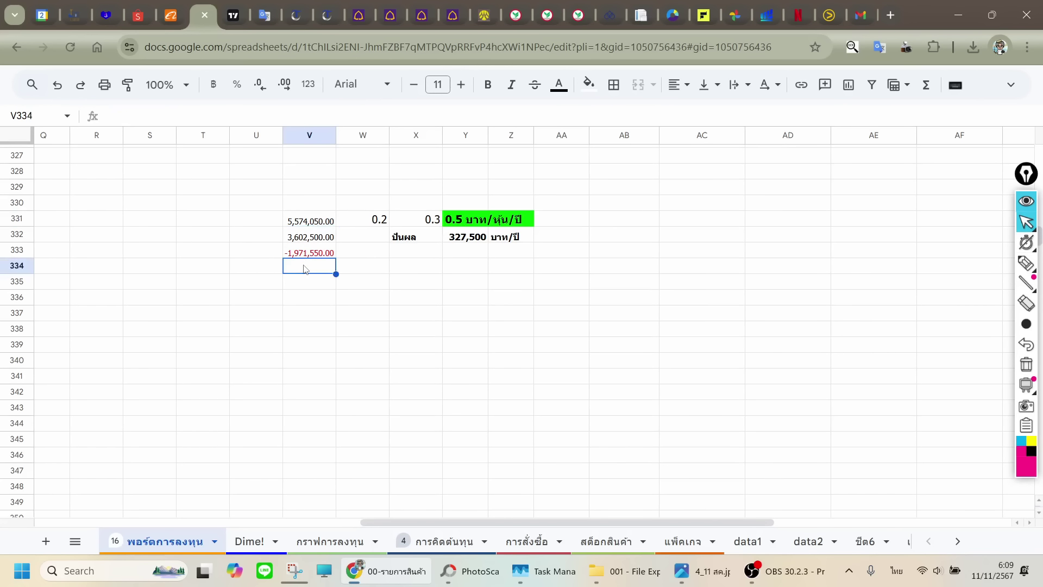
click(463, 239)
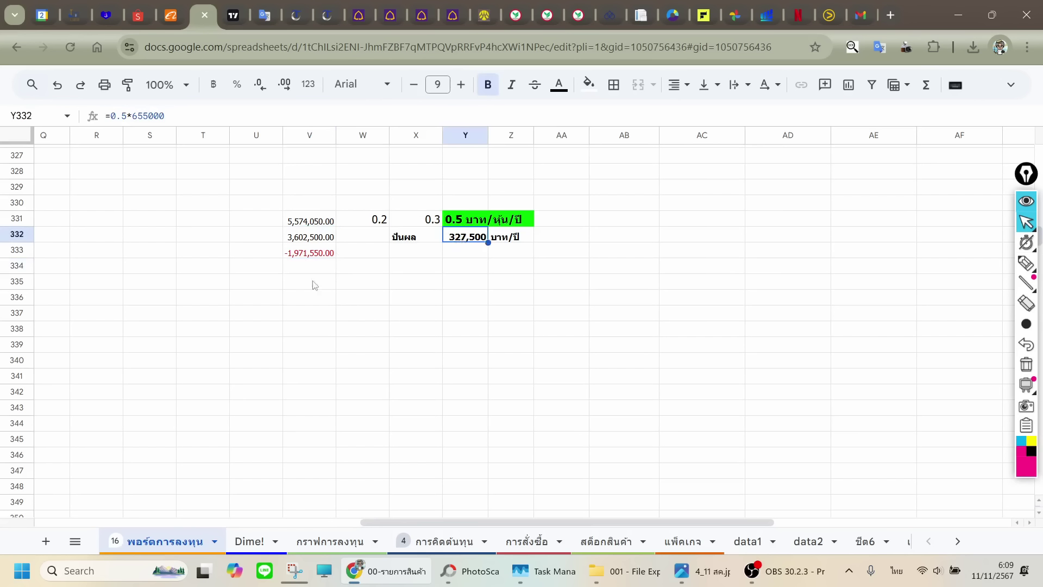
click(303, 254)
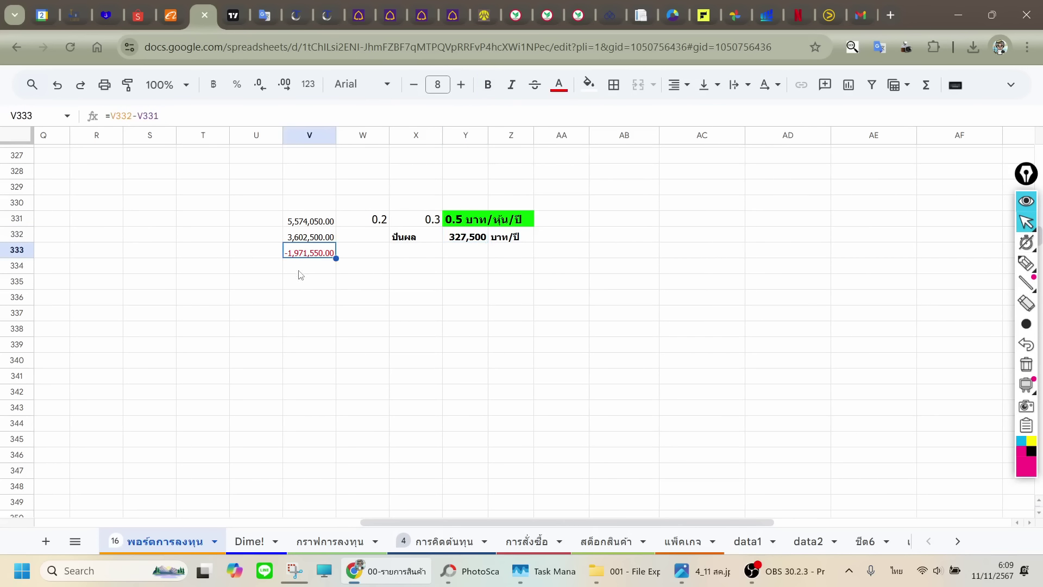
Calculate in V334 how many years of dividends the loss equals, dividing V333 by Y332.
click(301, 270)
text(ข)
key(BackSpace)
key(grave)
text(=)
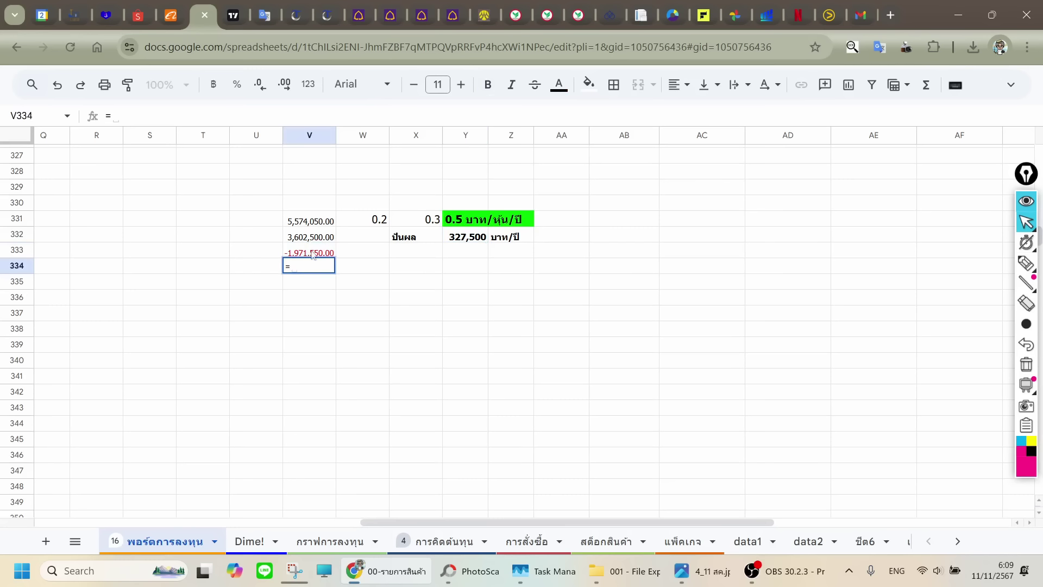
click(315, 254)
text(/)
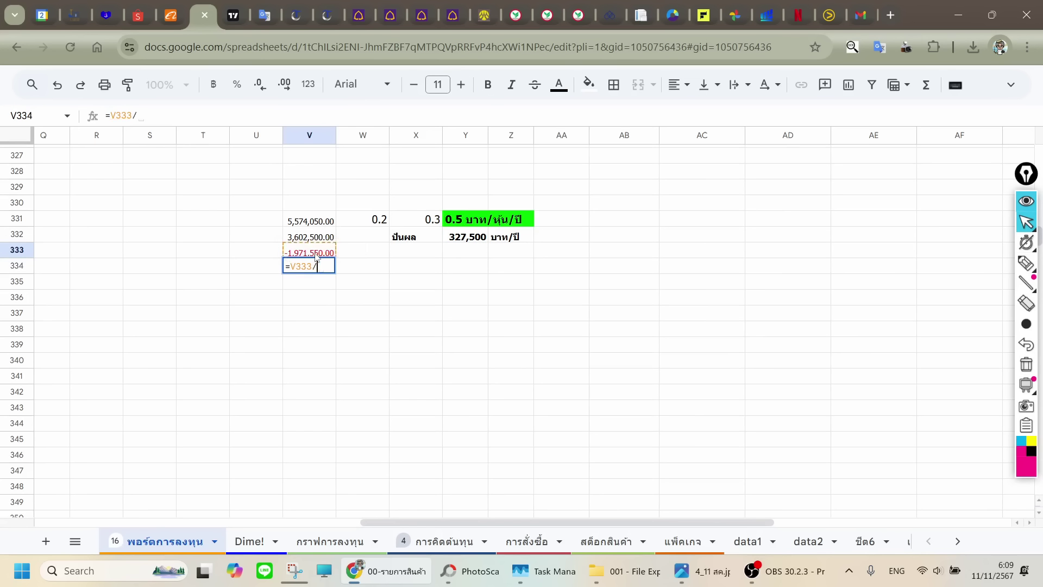
click(467, 241)
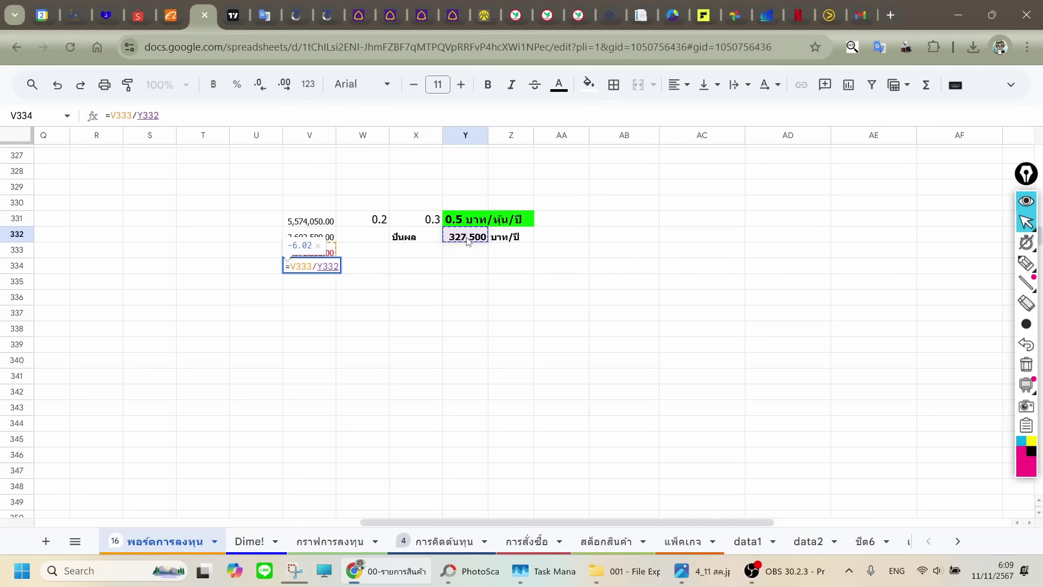
key(Return)
key(Up)
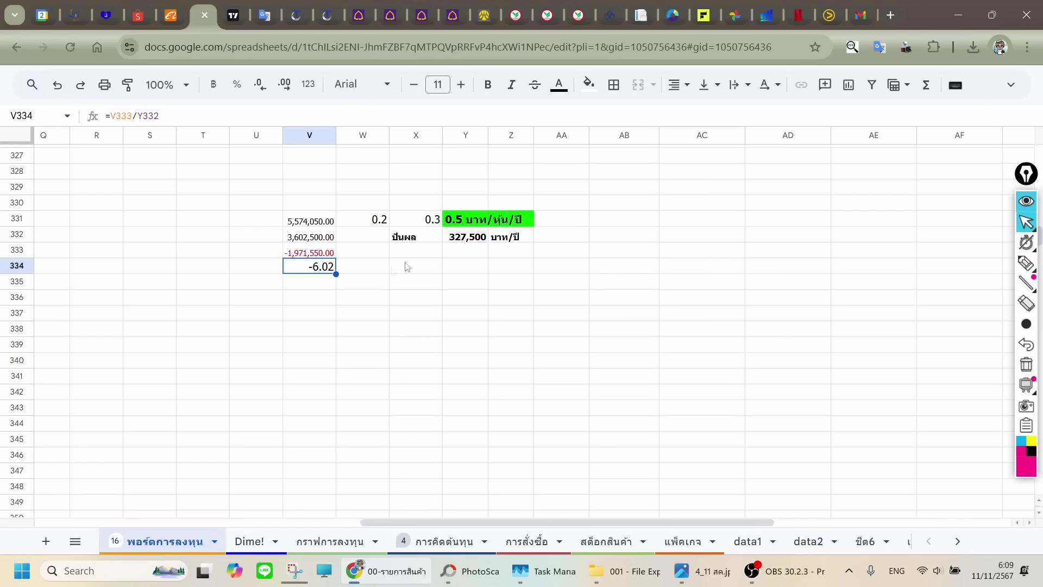
Enter the unit label "ปี" in cell W334, beside the calculated number of years.
click(372, 265)
key(grave)
text(ปี)
key(Return)
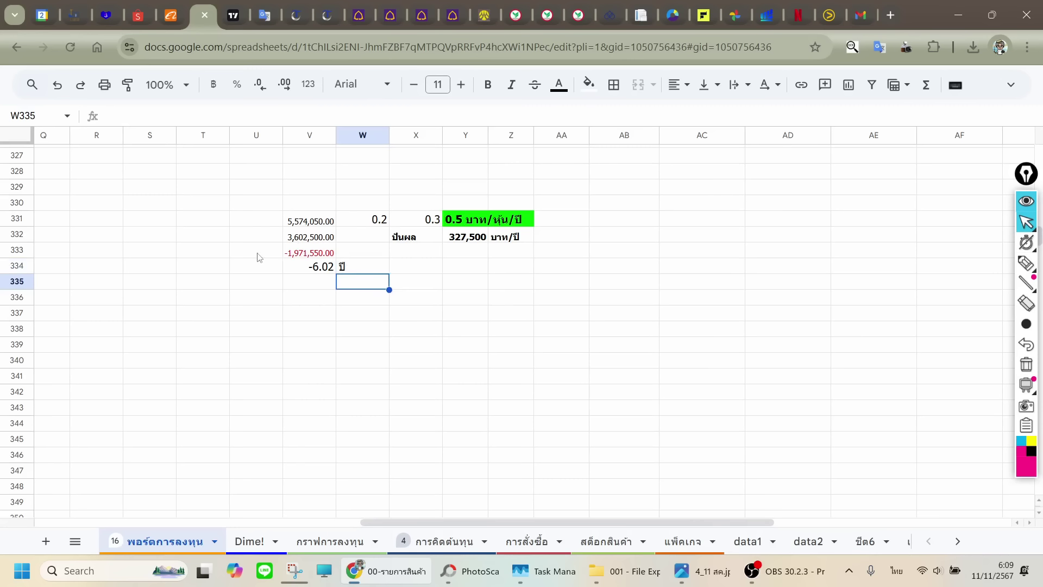
Check the LH daily price chart in TradingView, then return to the spreadsheet and review the years, dividend and cost cells.
click(245, 11)
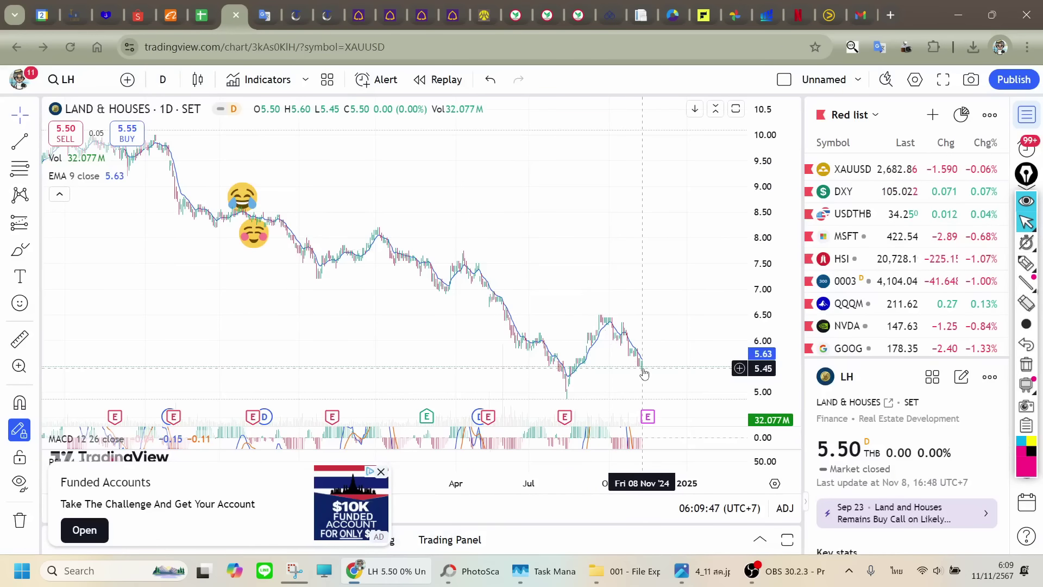
click(208, 5)
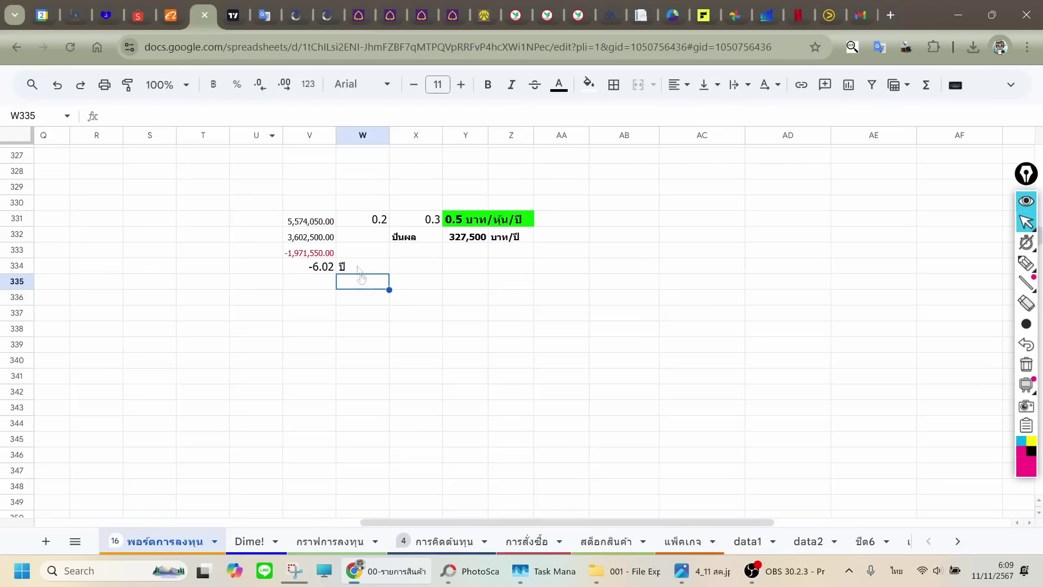
click(307, 268)
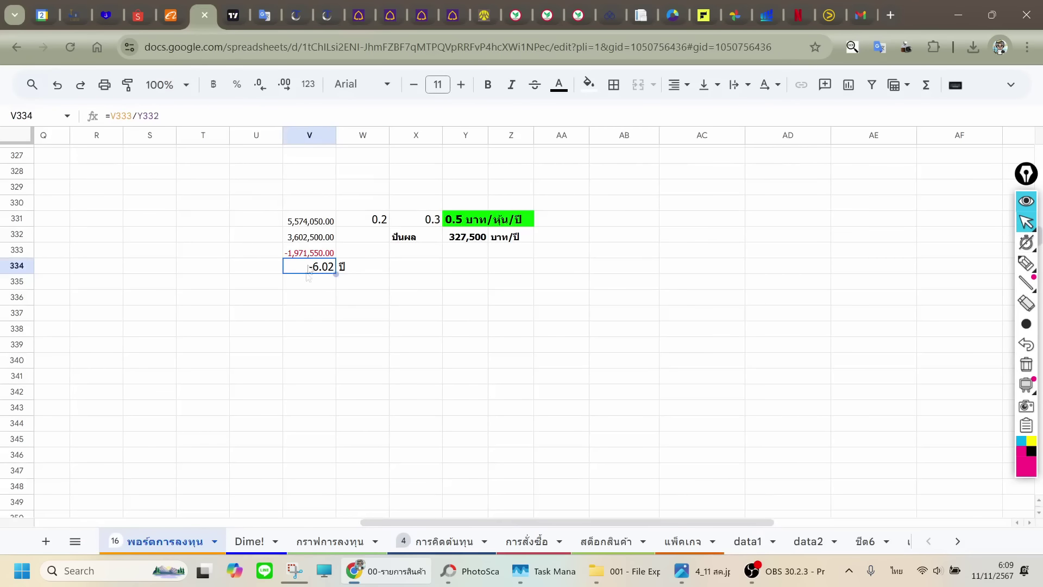
click(456, 242)
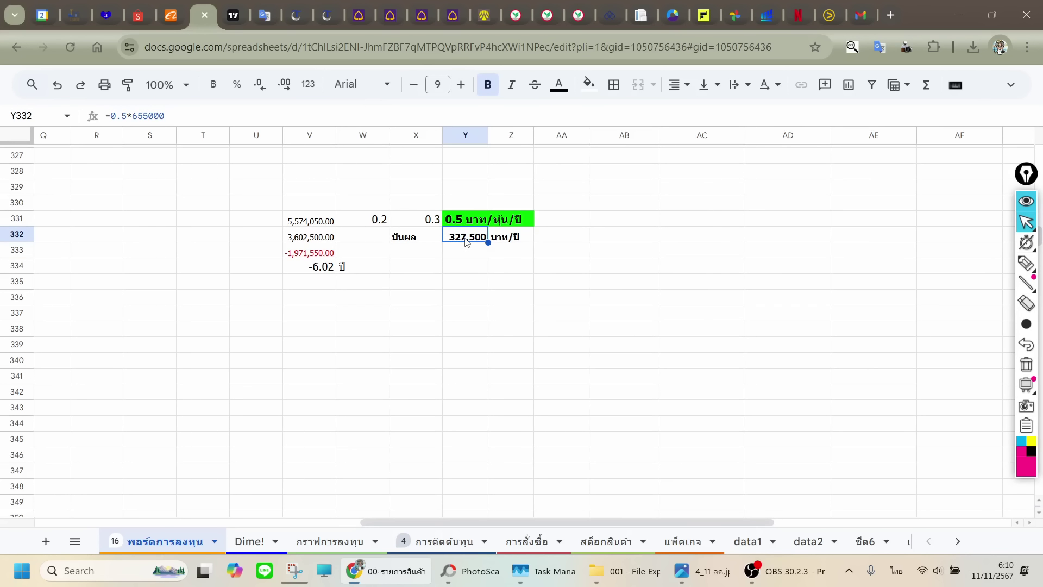
click(464, 251)
click(466, 239)
click(314, 267)
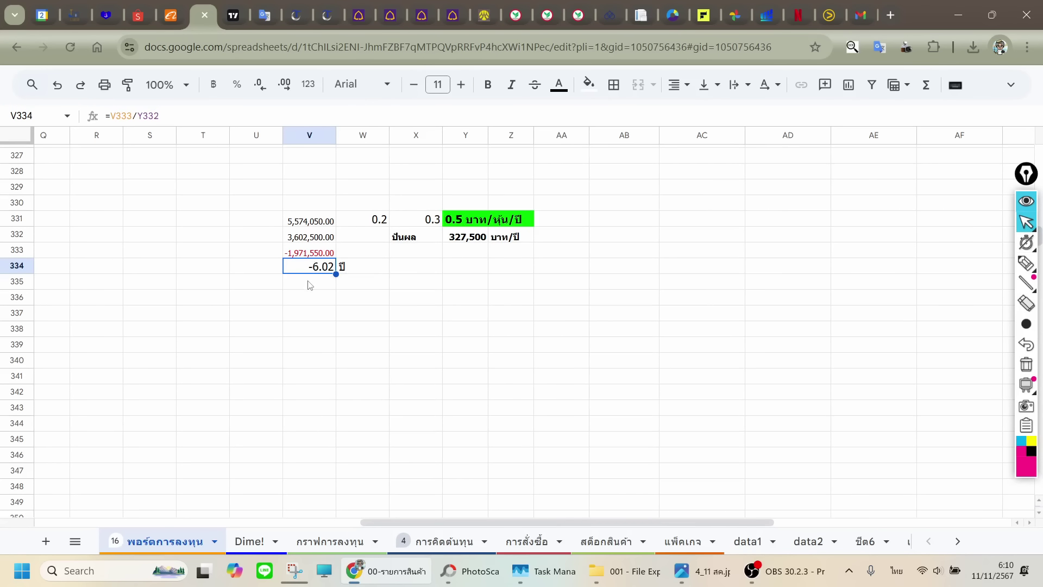
click(309, 284)
click(307, 269)
click(285, 222)
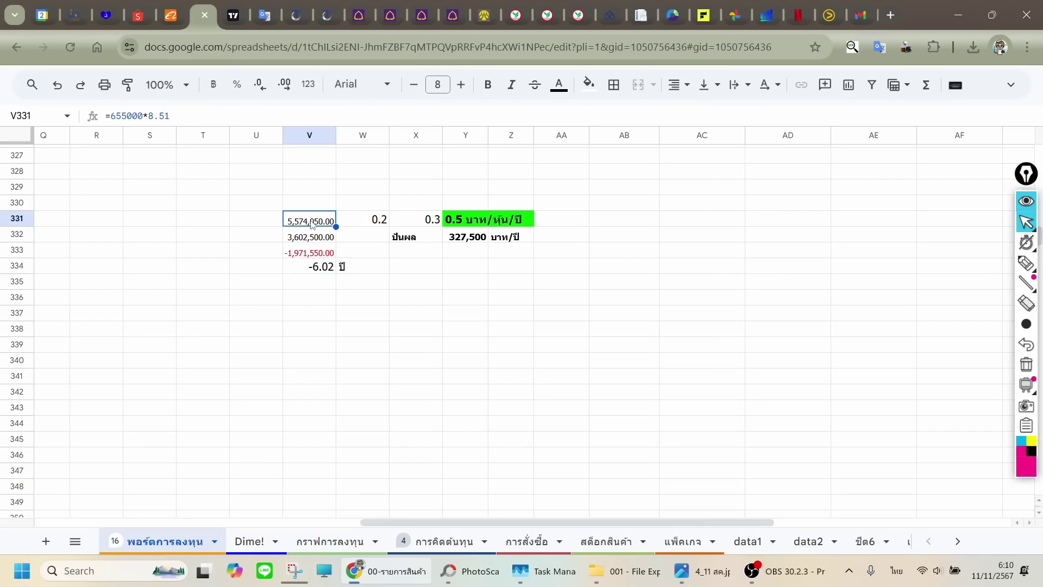
click(315, 271)
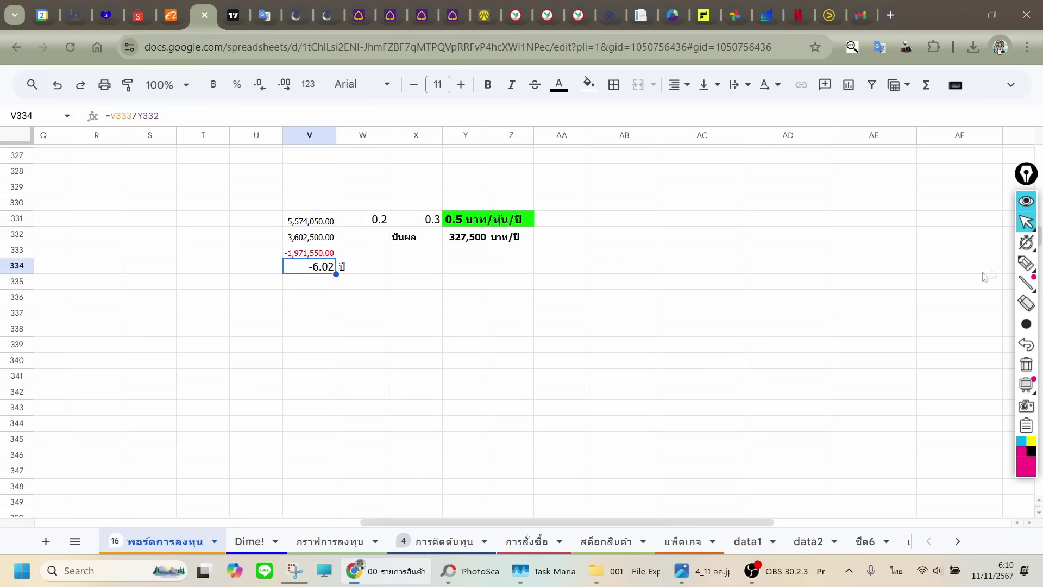
Annotate the sheet in pink pen with circles around V333:V334 and Y332, two underlines below the years, and arrows toward the cost figures.
click(1026, 263)
mouse_move(359, 280)
mouse_down()
mouse_move(261, 284)
mouse_move(368, 256)
mouse_move(349, 284)
mouse_up()
mouse_move(239, 189)
mouse_down()
mouse_move(261, 227)
mouse_move(252, 215)
mouse_move(266, 214)
mouse_move(255, 236)
mouse_up()
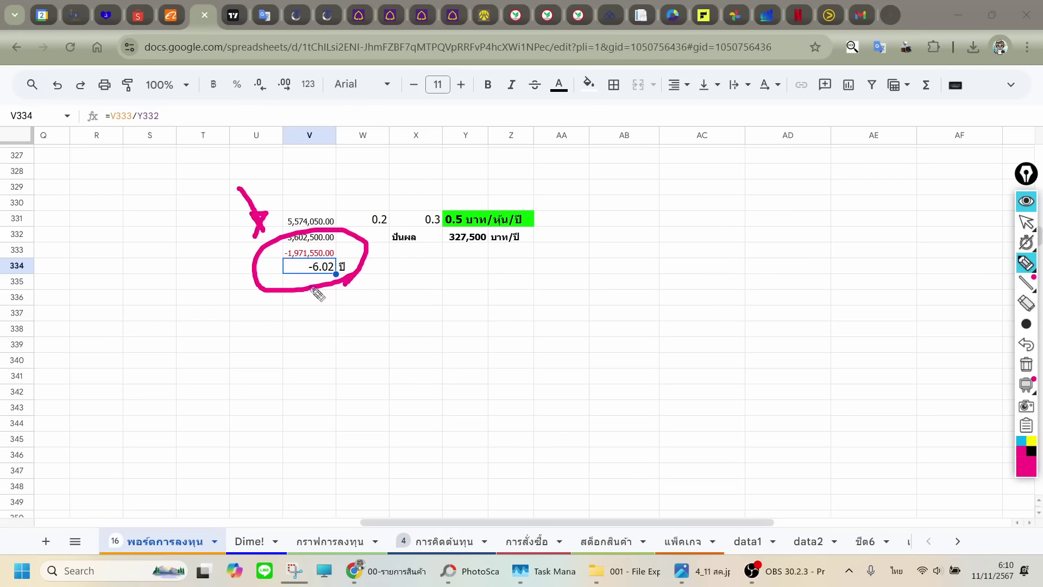
mouse_move(314, 292)
mouse_down()
mouse_move(288, 278)
mouse_move(339, 239)
mouse_move(290, 278)
mouse_move(398, 268)
mouse_up()
click(281, 325)
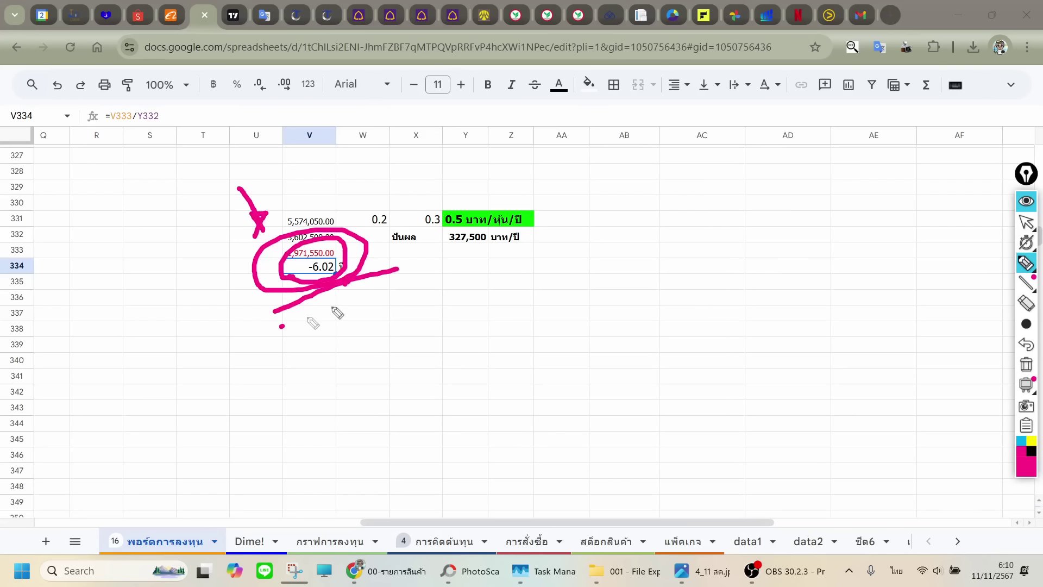
drag(281, 326, 409, 277)
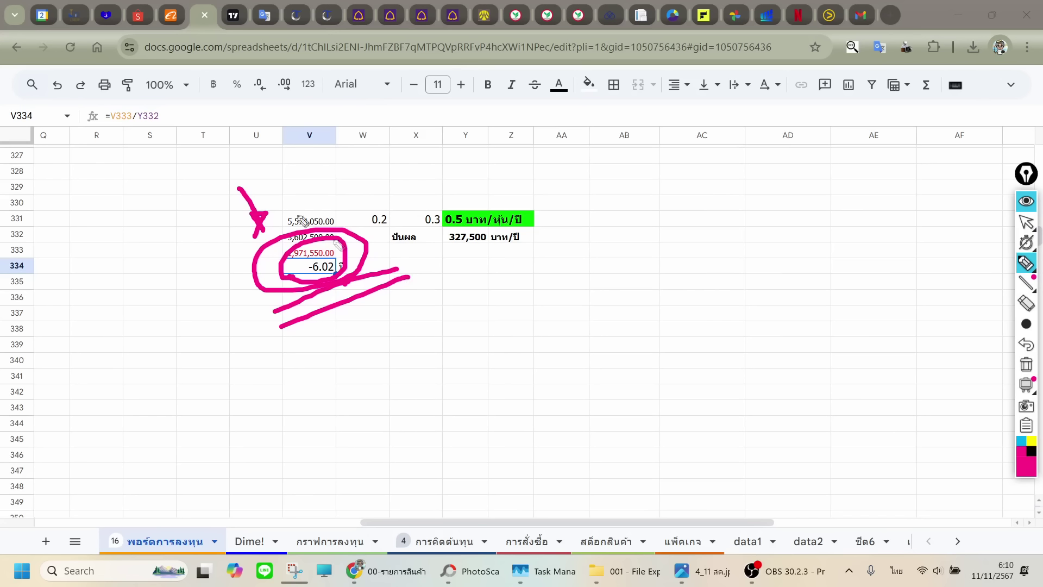
mouse_move(360, 173)
mouse_down()
mouse_move(333, 212)
mouse_move(332, 203)
mouse_move(354, 206)
mouse_move(334, 213)
mouse_up()
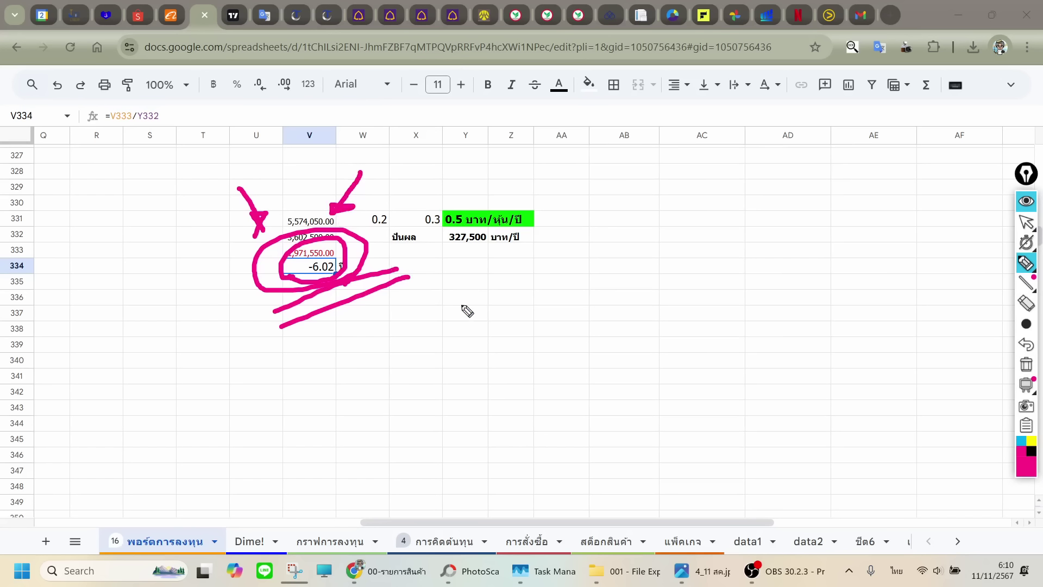
mouse_move(488, 245)
mouse_down()
mouse_move(454, 253)
mouse_move(485, 224)
mouse_up()
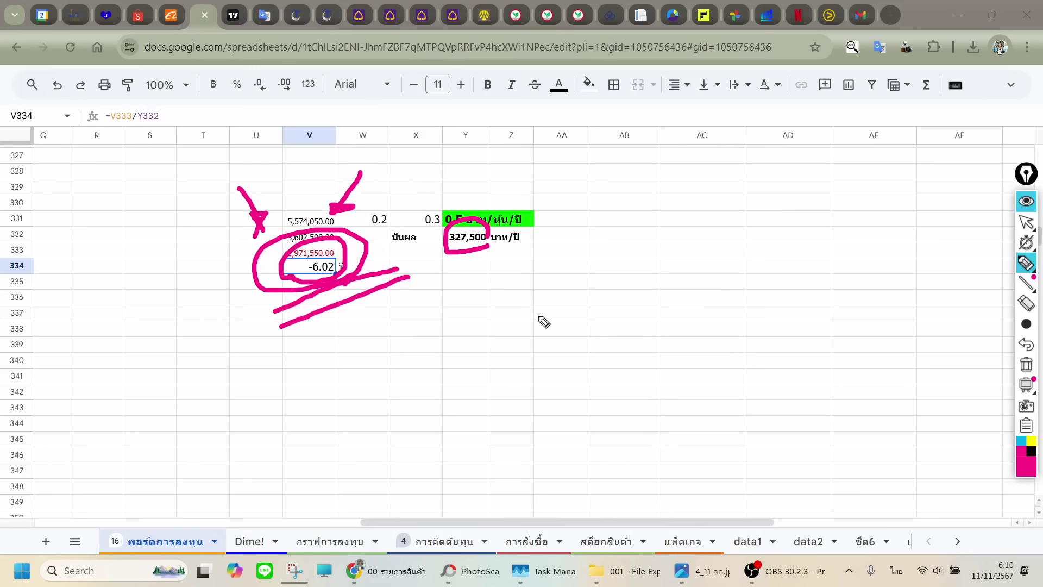
Switch to Photos, view the LH dividend comment in 0.jpg, and return to the spreadsheet.
click(703, 580)
click(1026, 221)
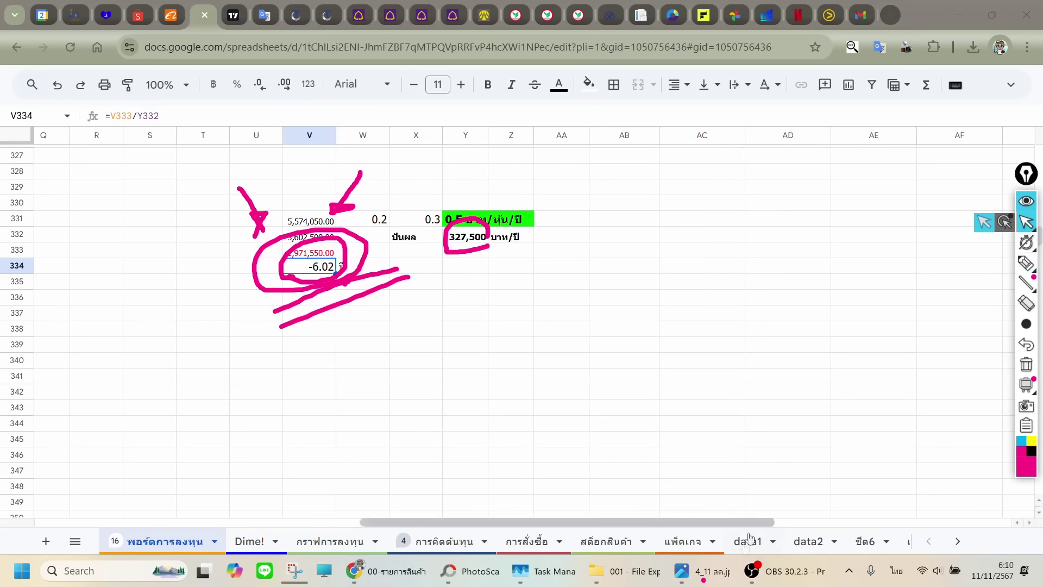
click(713, 576)
scroll(579, 294, down, 3)
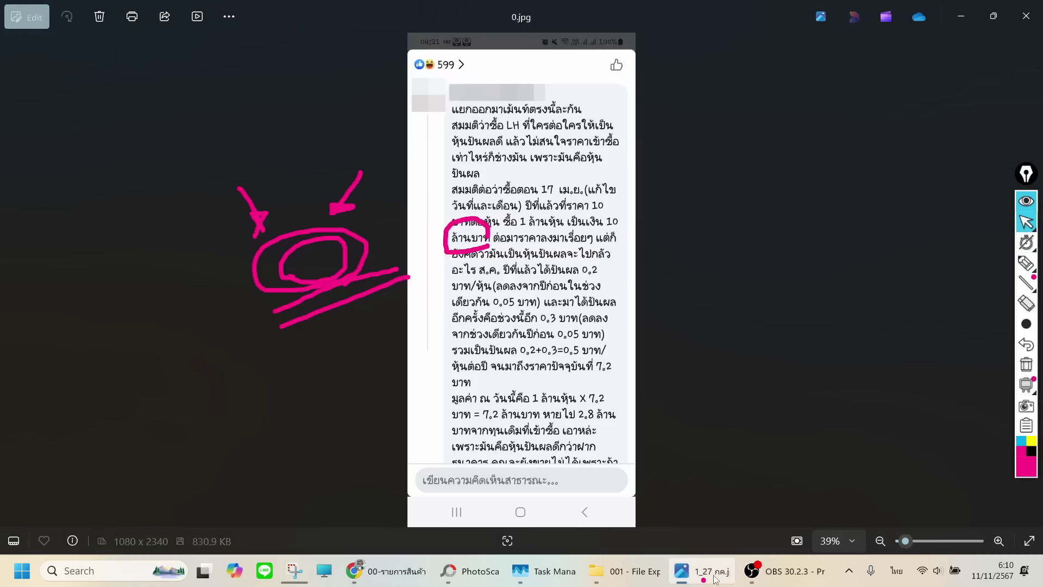
mouse_move(1025, 326)
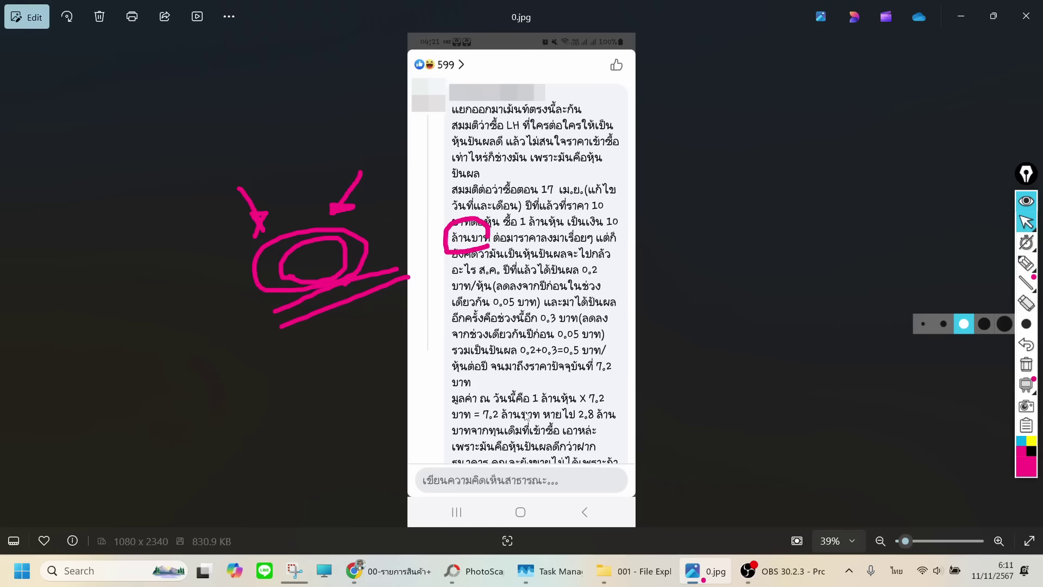
mouse_move(675, 577)
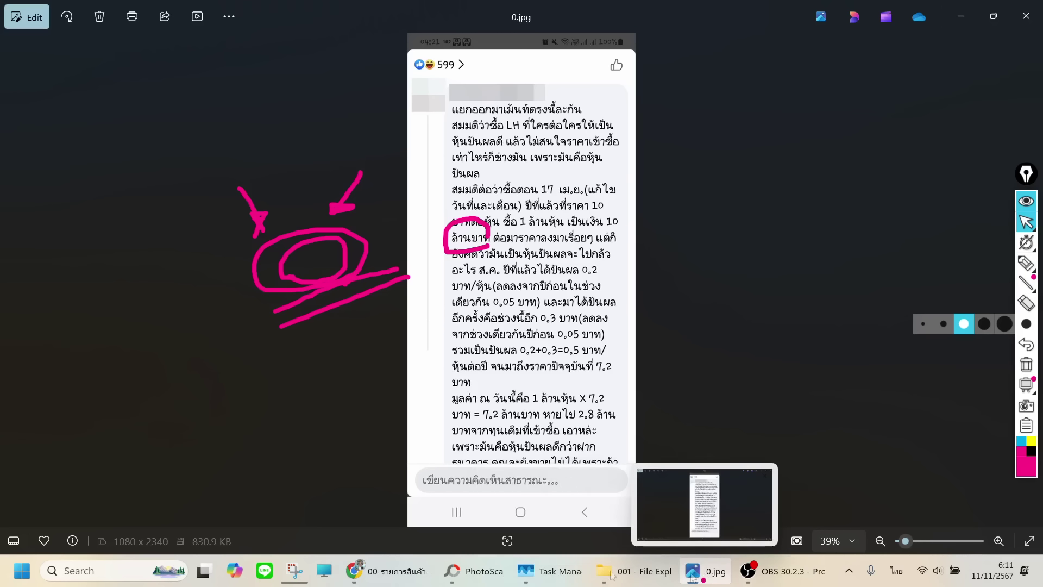
mouse_move(397, 574)
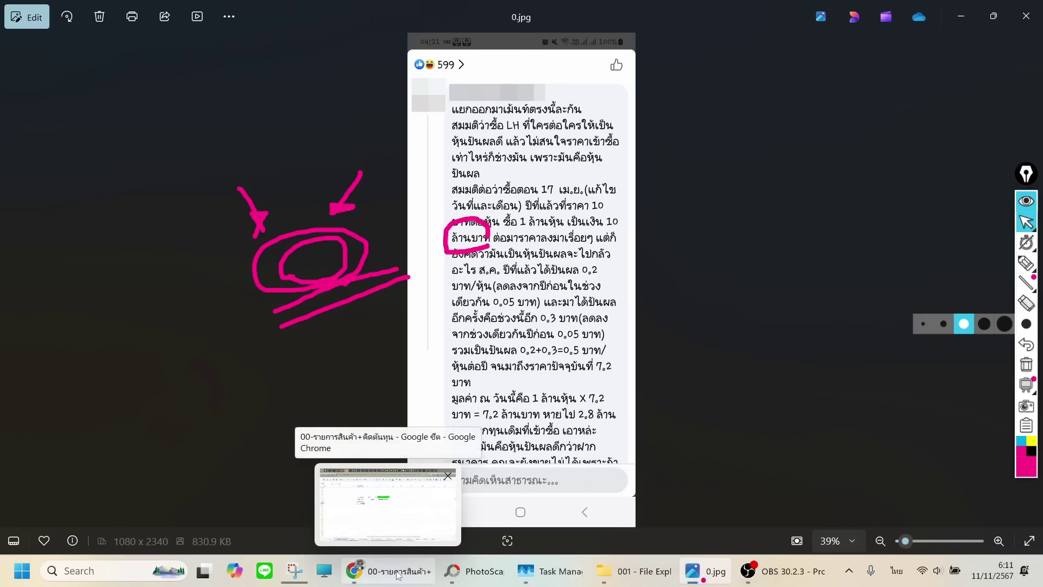
click(398, 572)
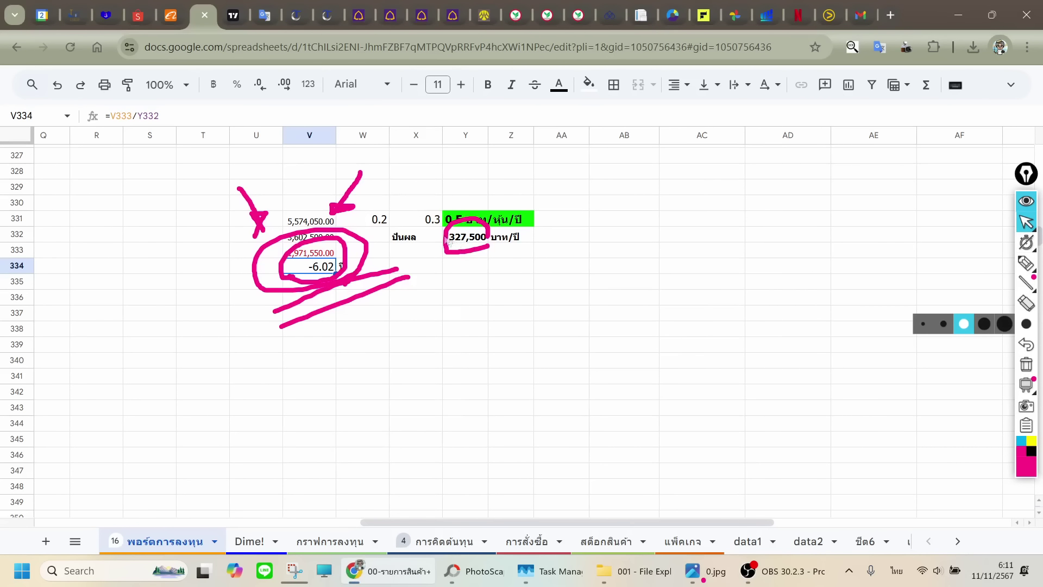